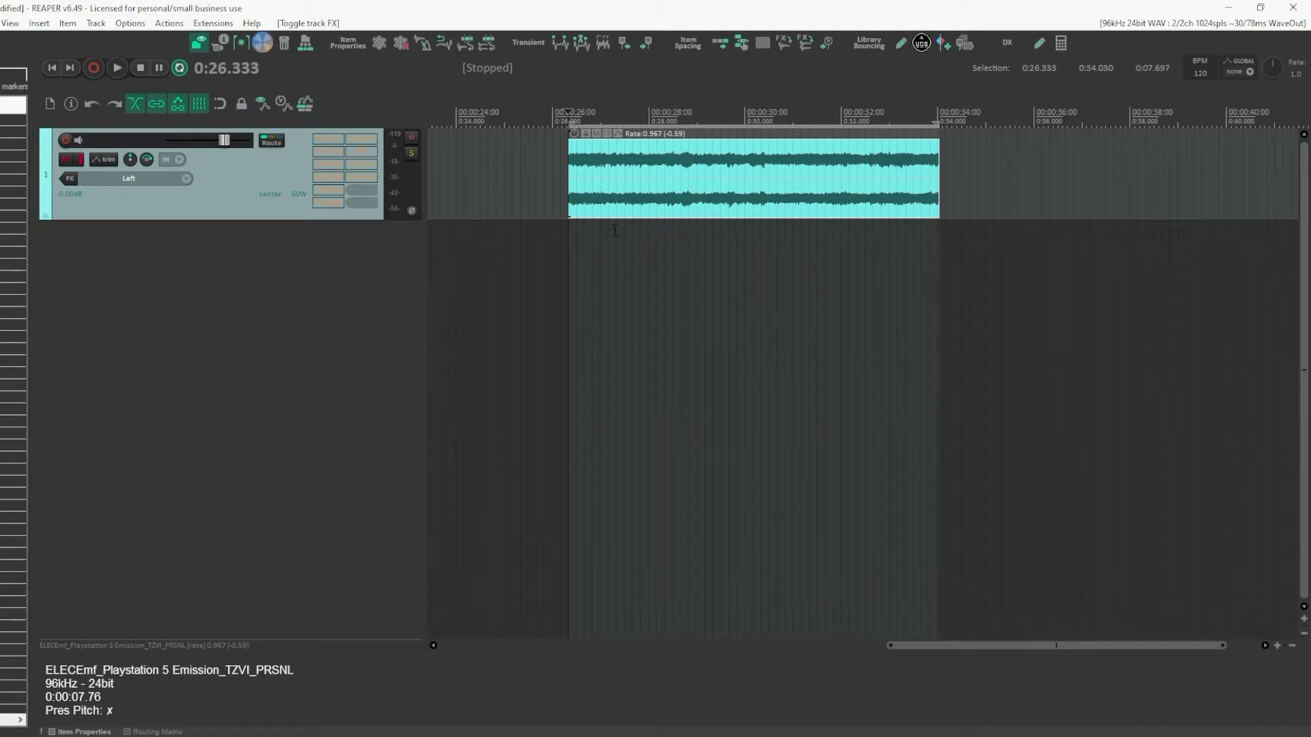
- Play the EMF recording twice, then bypass Track 1's entire effect chain
{"action": "key", "text": "space"}
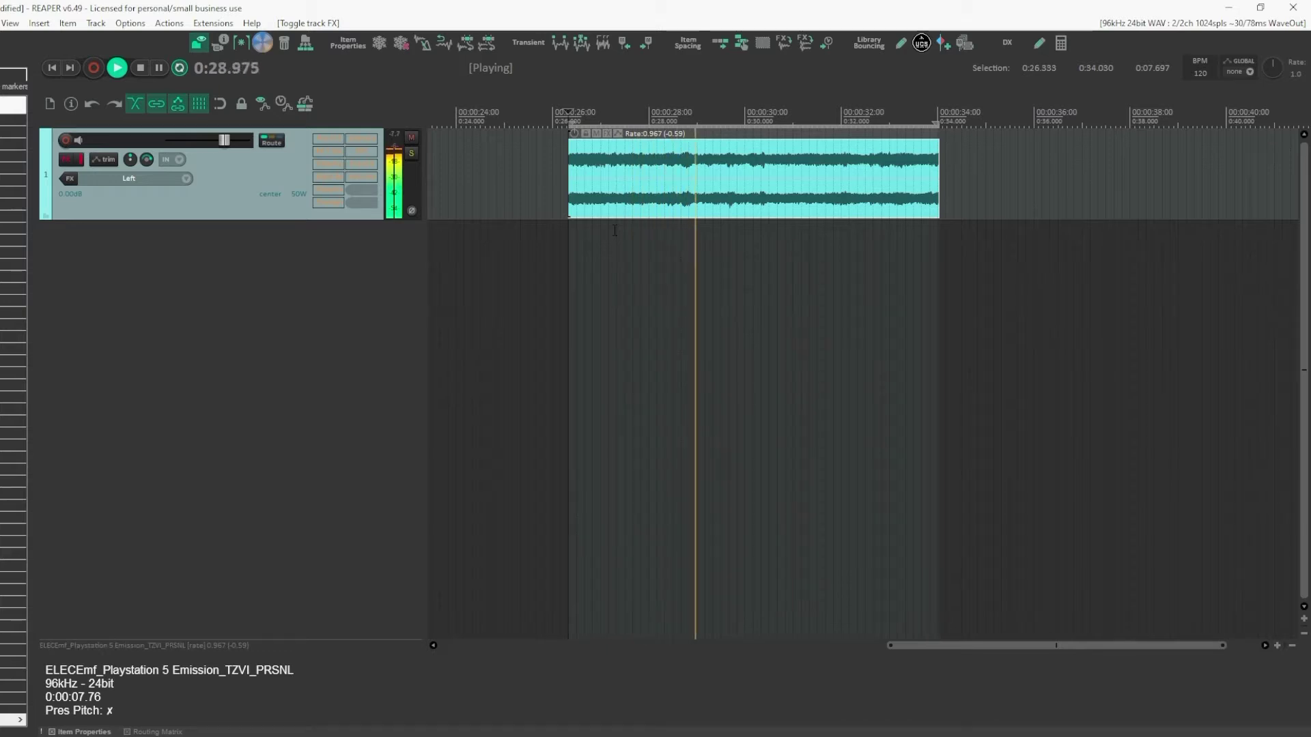
{"action": "key", "text": "space"}
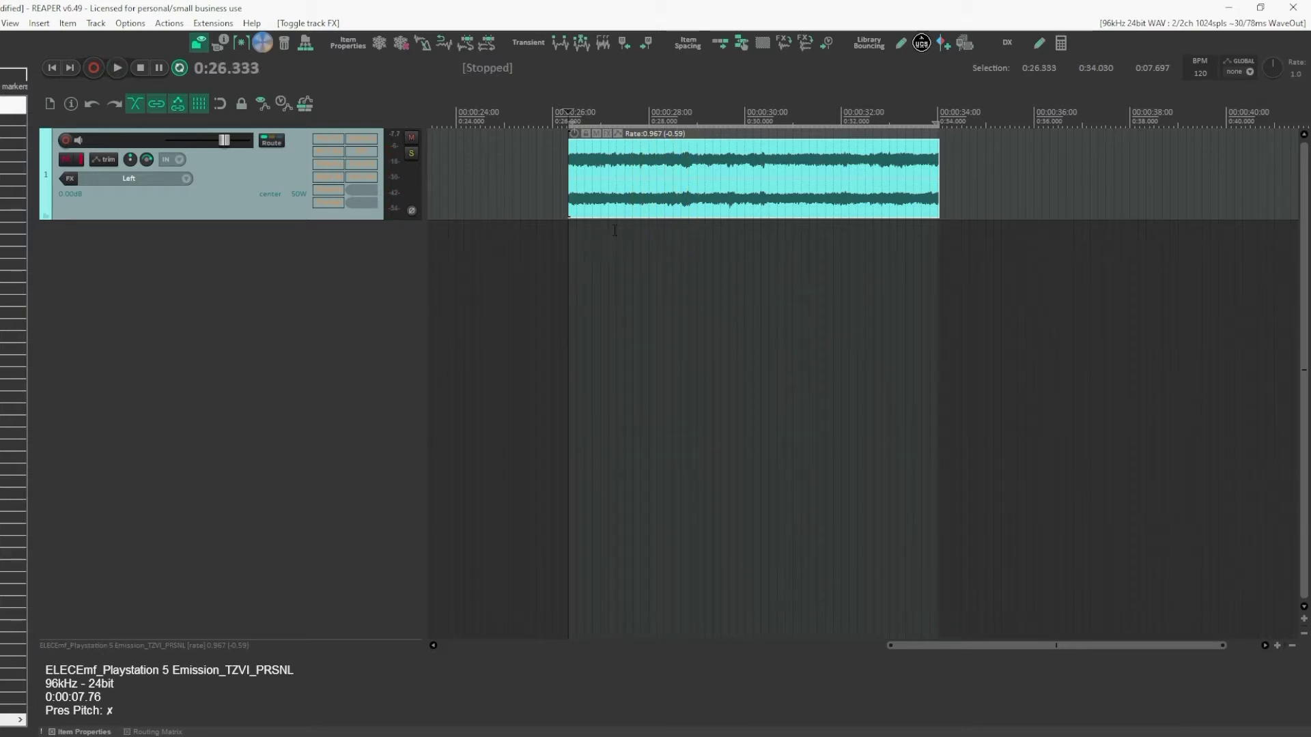
{"action": "key", "text": "space"}
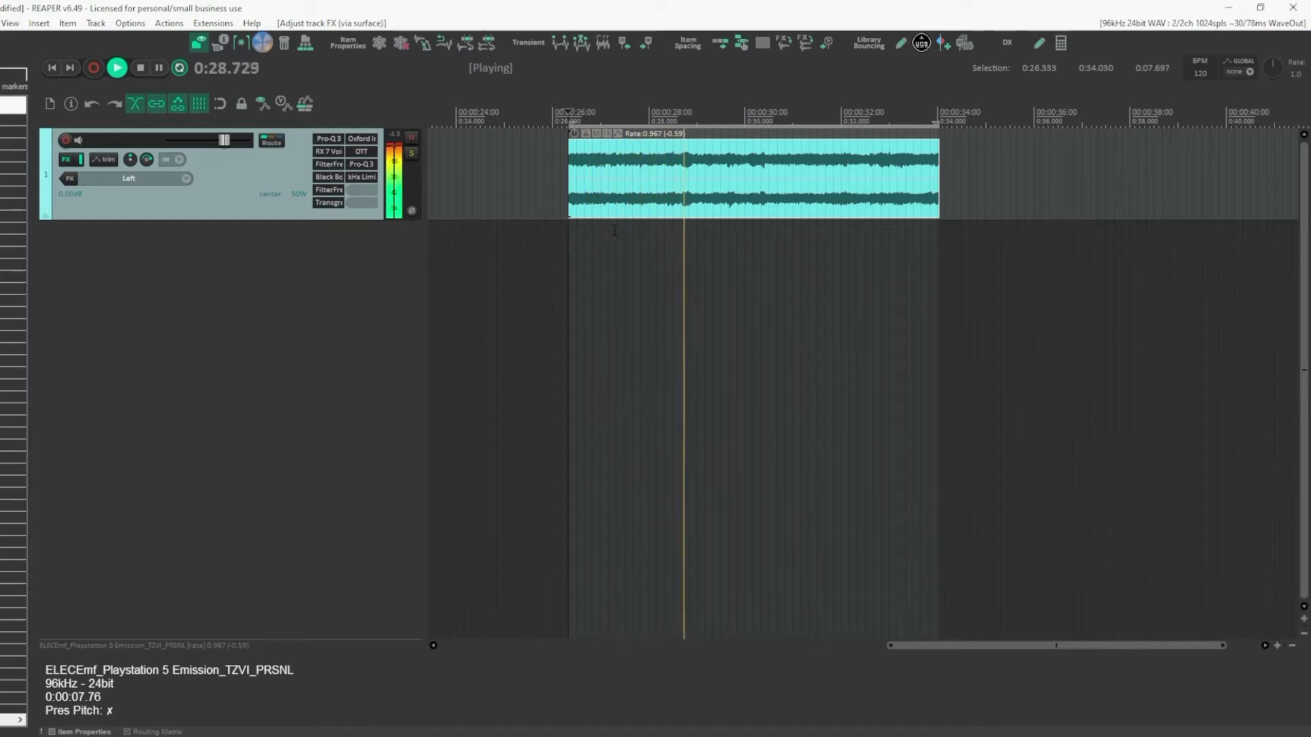
{"action": "key", "text": "space"}
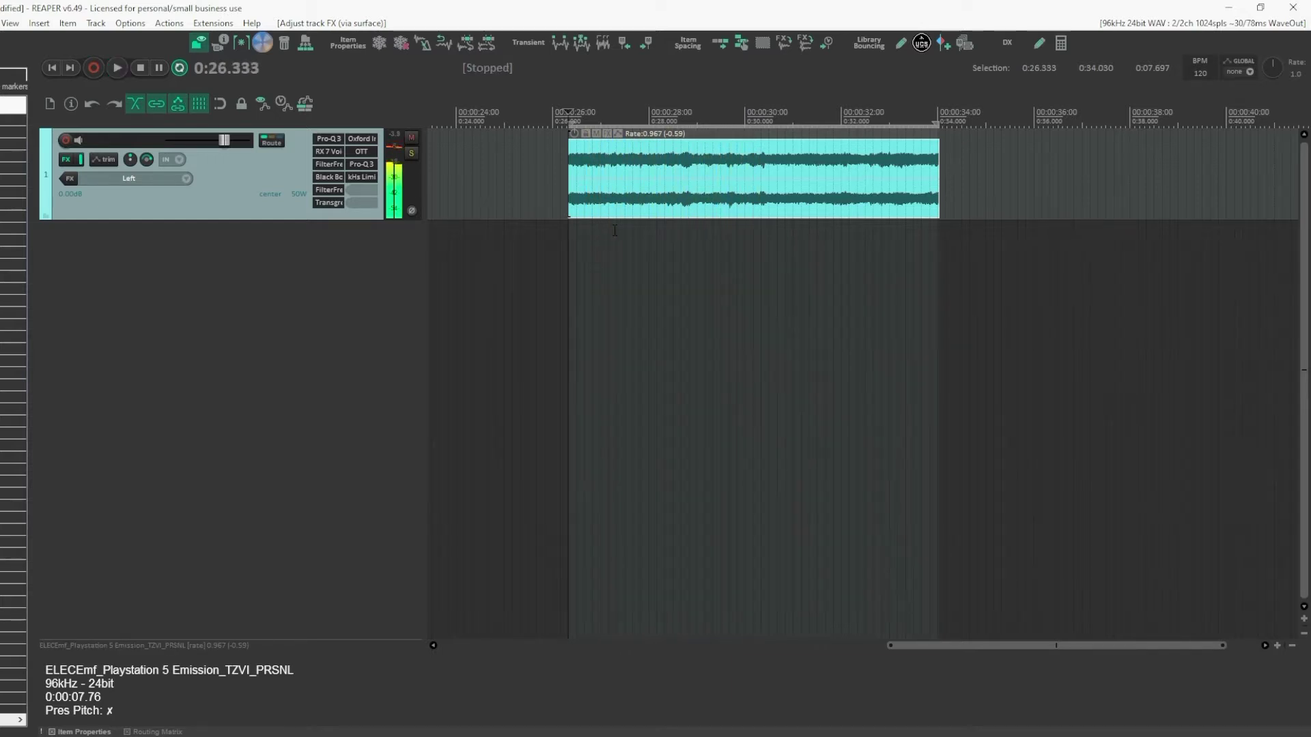
{"action": "left_click", "coordinate": [80, 160]}
- Re-enable Track 1's FX chain and A/B Pro-Q 3 as the only active plugin
{"action": "left_click", "coordinate": [80, 159]}
{"action": "left_click", "coordinate": [66, 159]}
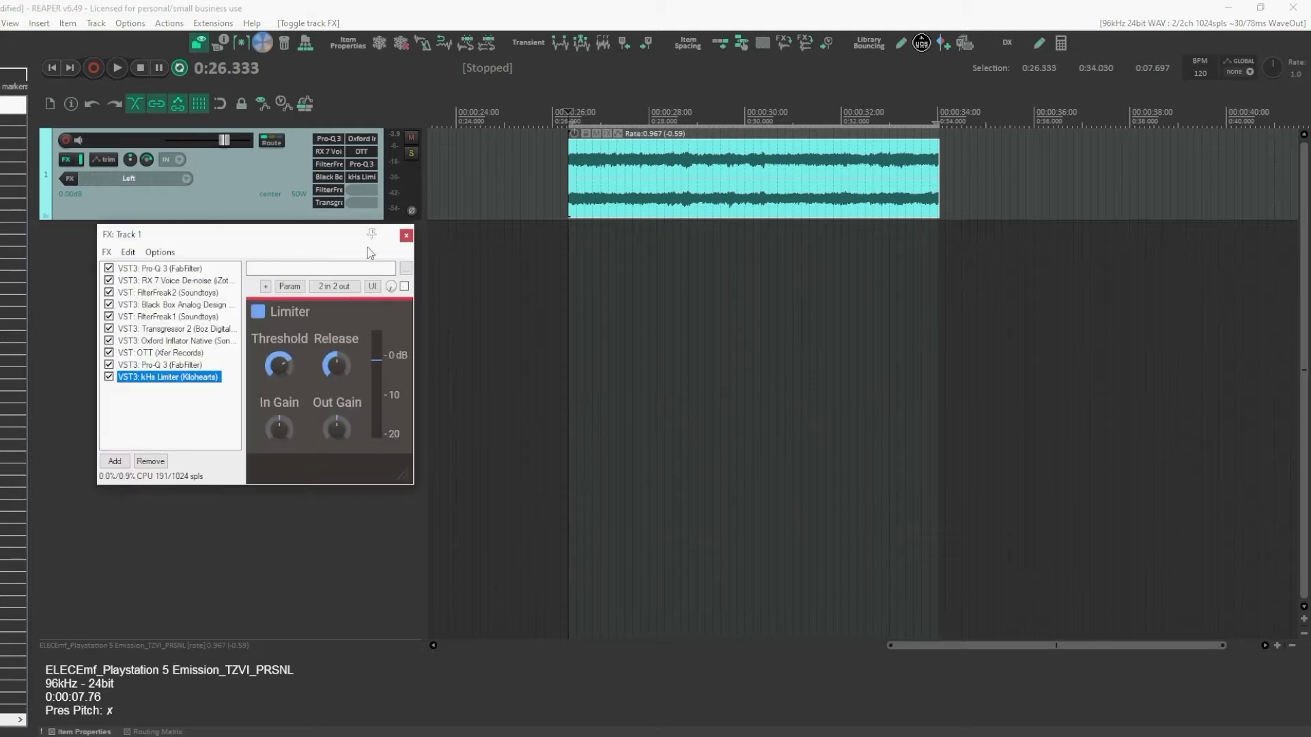
{"action": "left_click", "coordinate": [176, 269]}
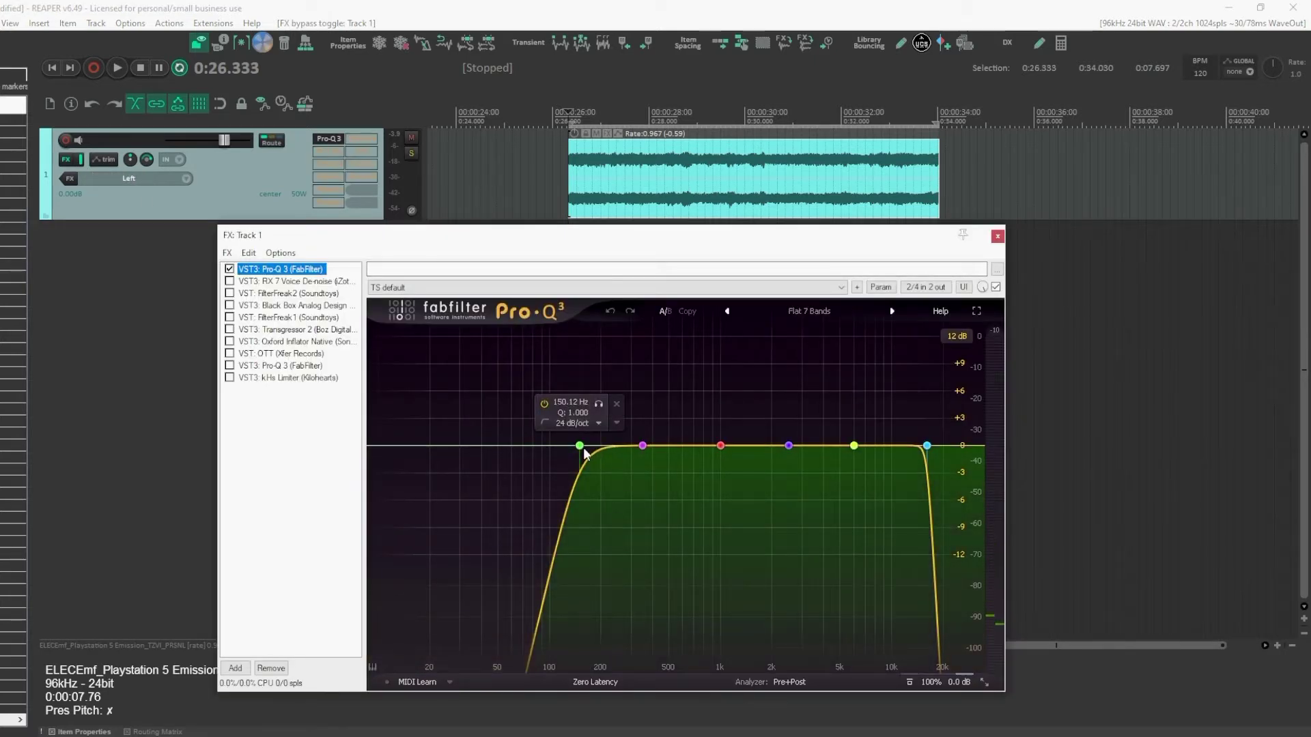
{"action": "key", "text": "ctrl+b"}
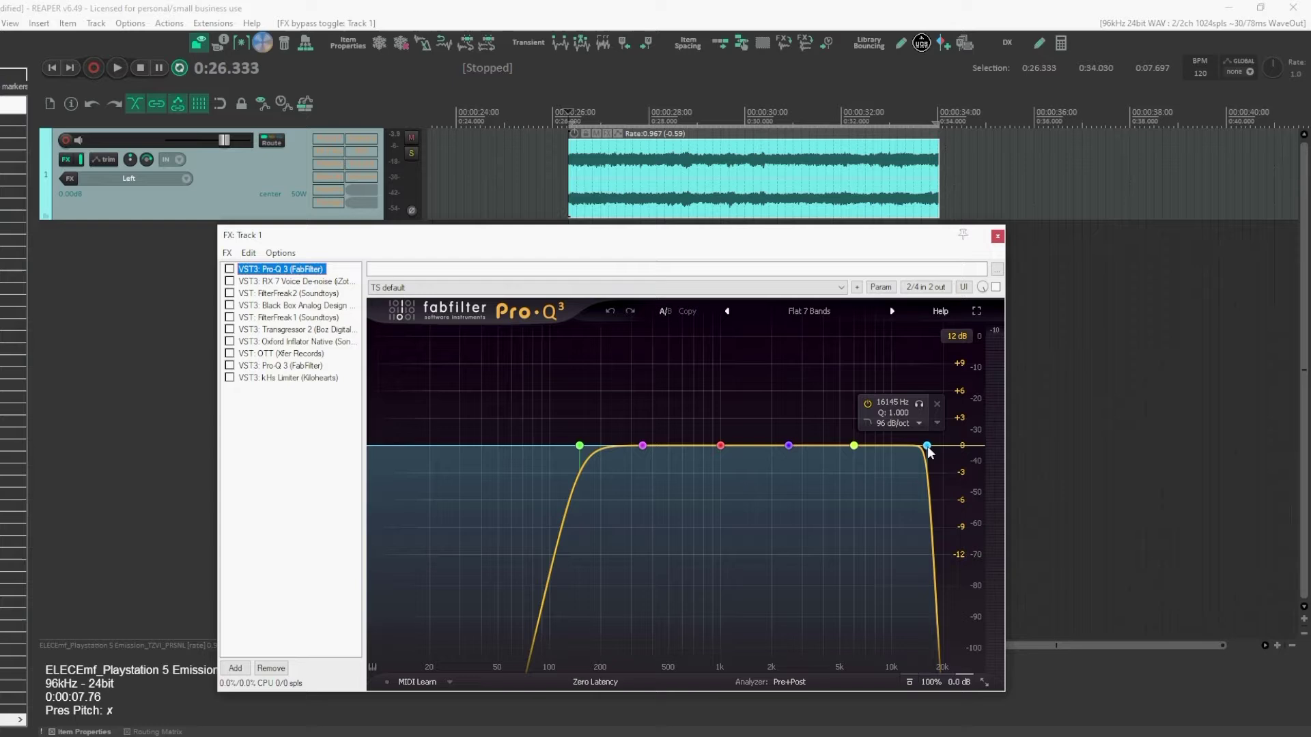
{"action": "key", "text": "space"}
{"action": "key", "text": "ctrl+b"}
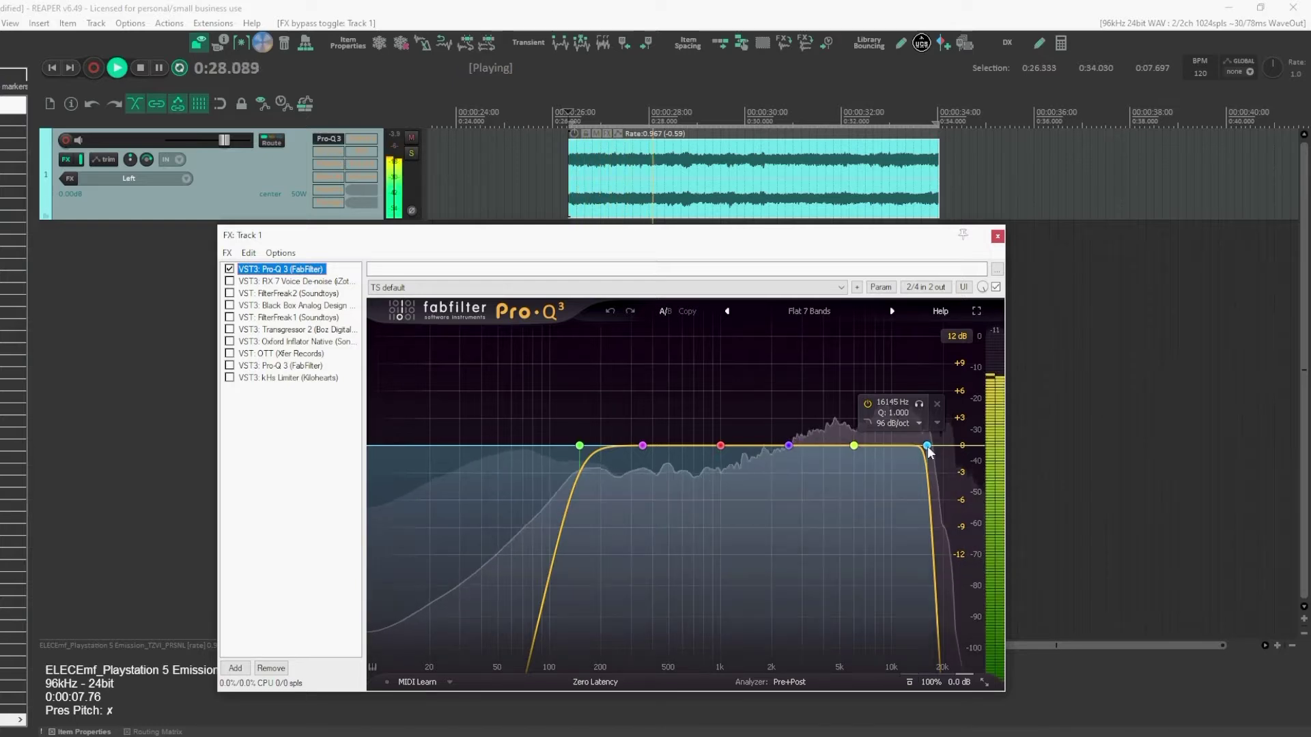
{"action": "key", "text": "space"}
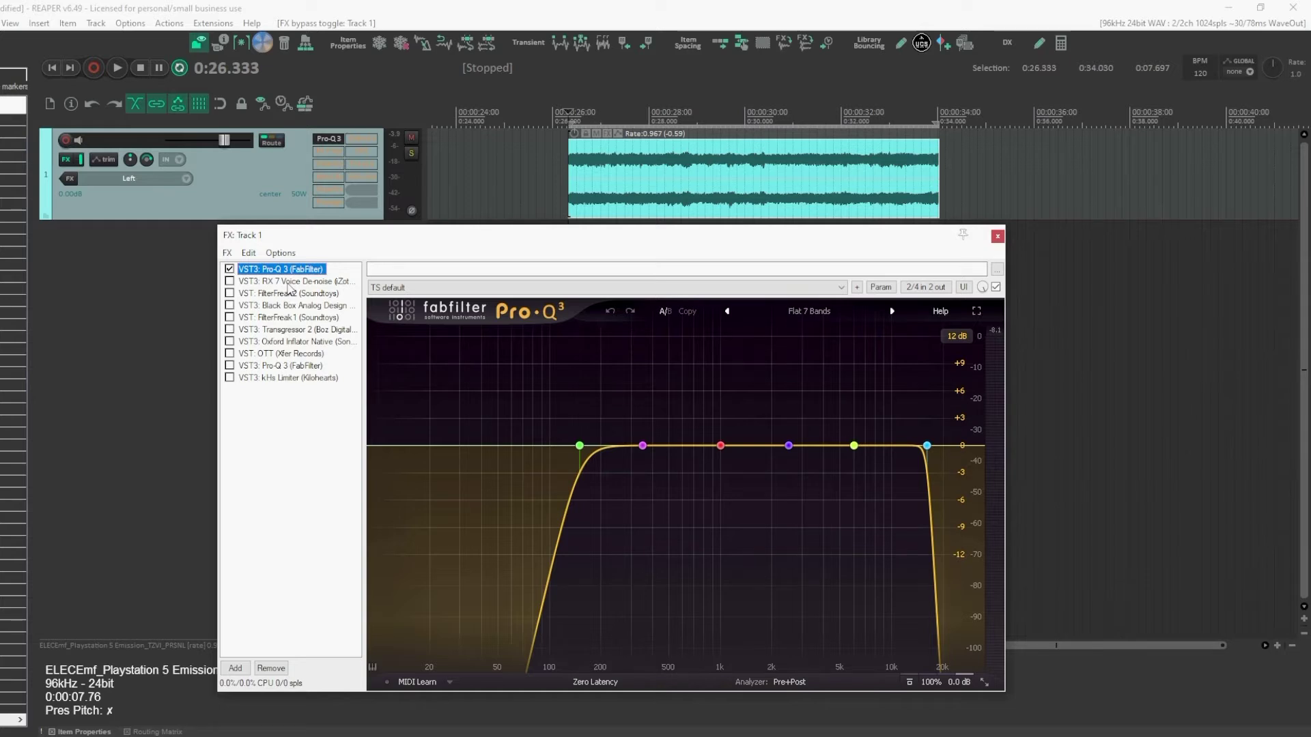
- Enable RX 7 Voice De-noise after Pro-Q 3, comparing it bypassed and active during playback
{"action": "left_click", "coordinate": [288, 283]}
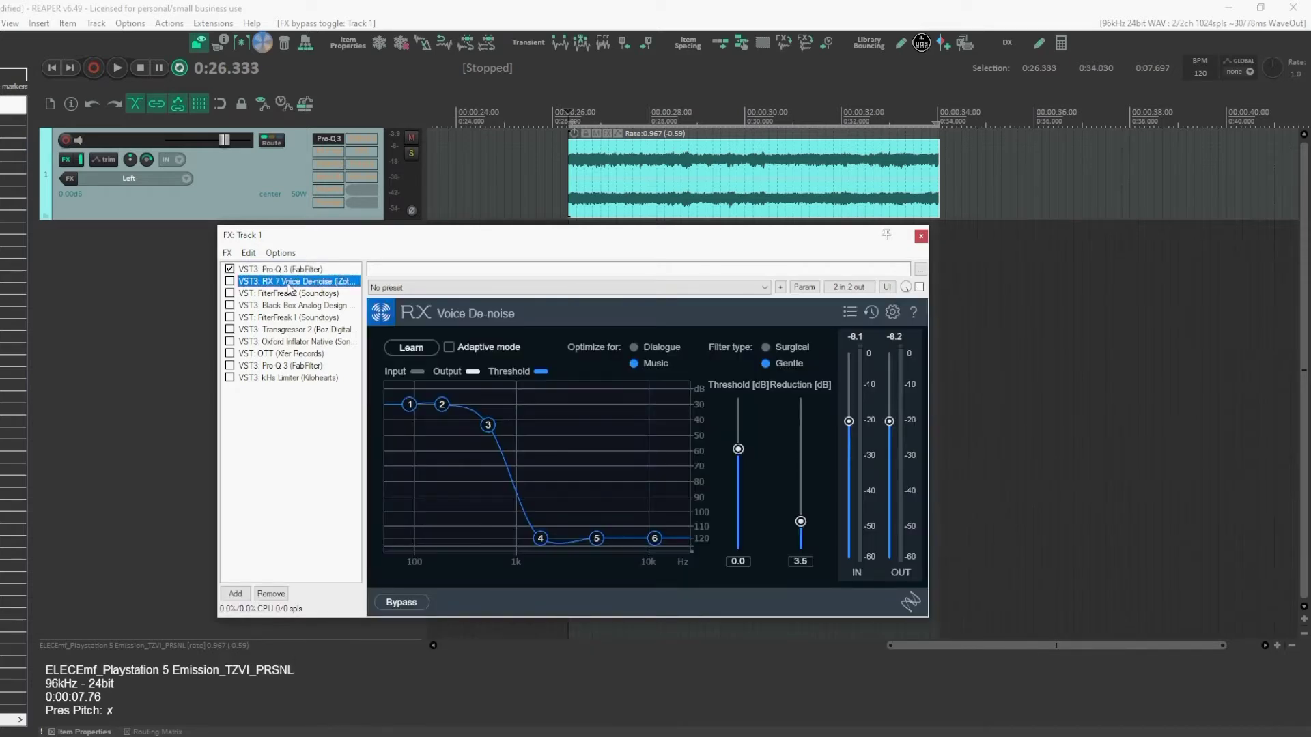
{"action": "key", "text": "space"}
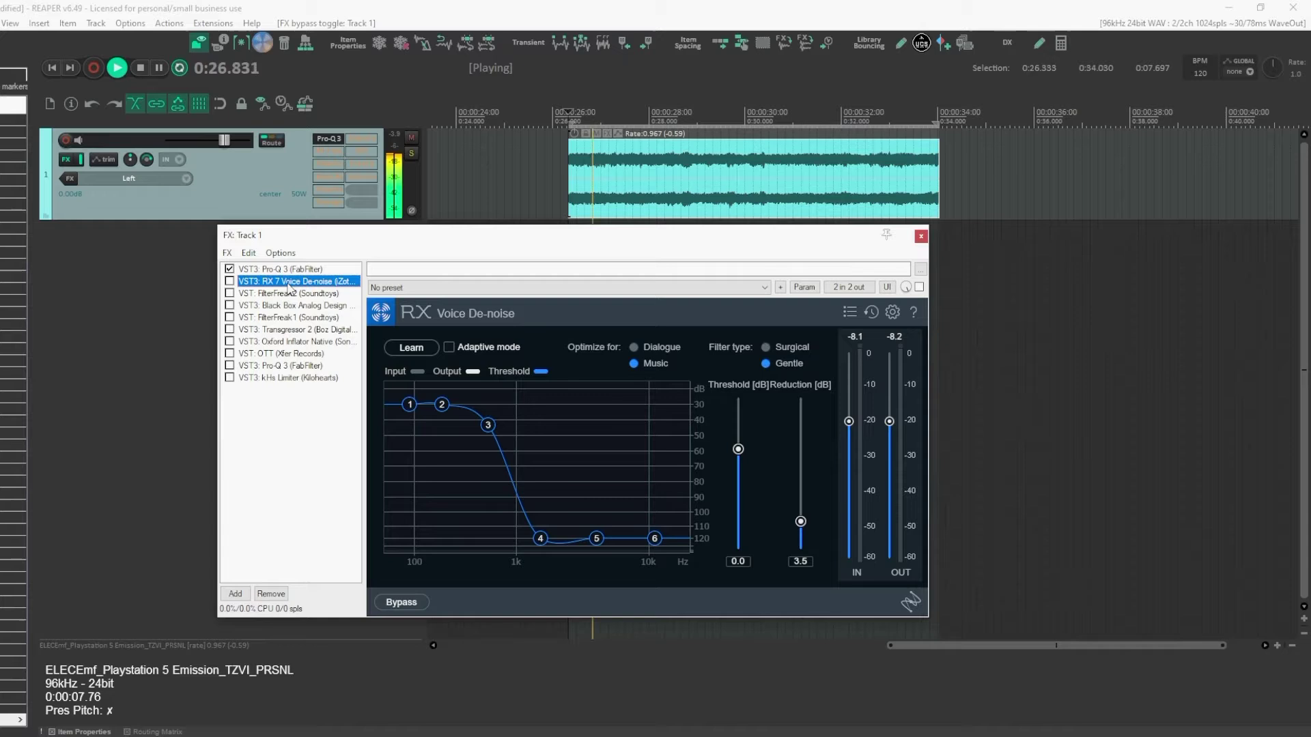
{"action": "key", "text": "ctrl+b"}
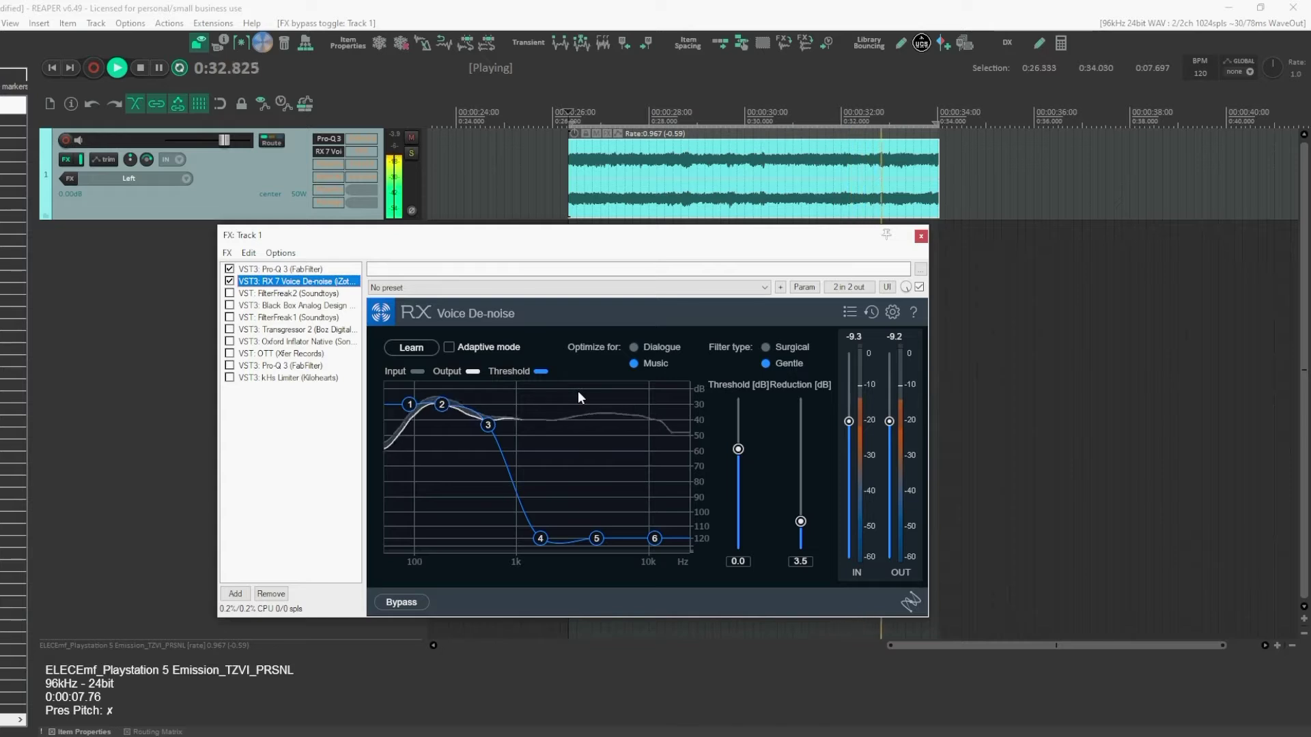
{"action": "key", "text": "ctrl+b"}
{"action": "key", "text": "ctrl+b"}
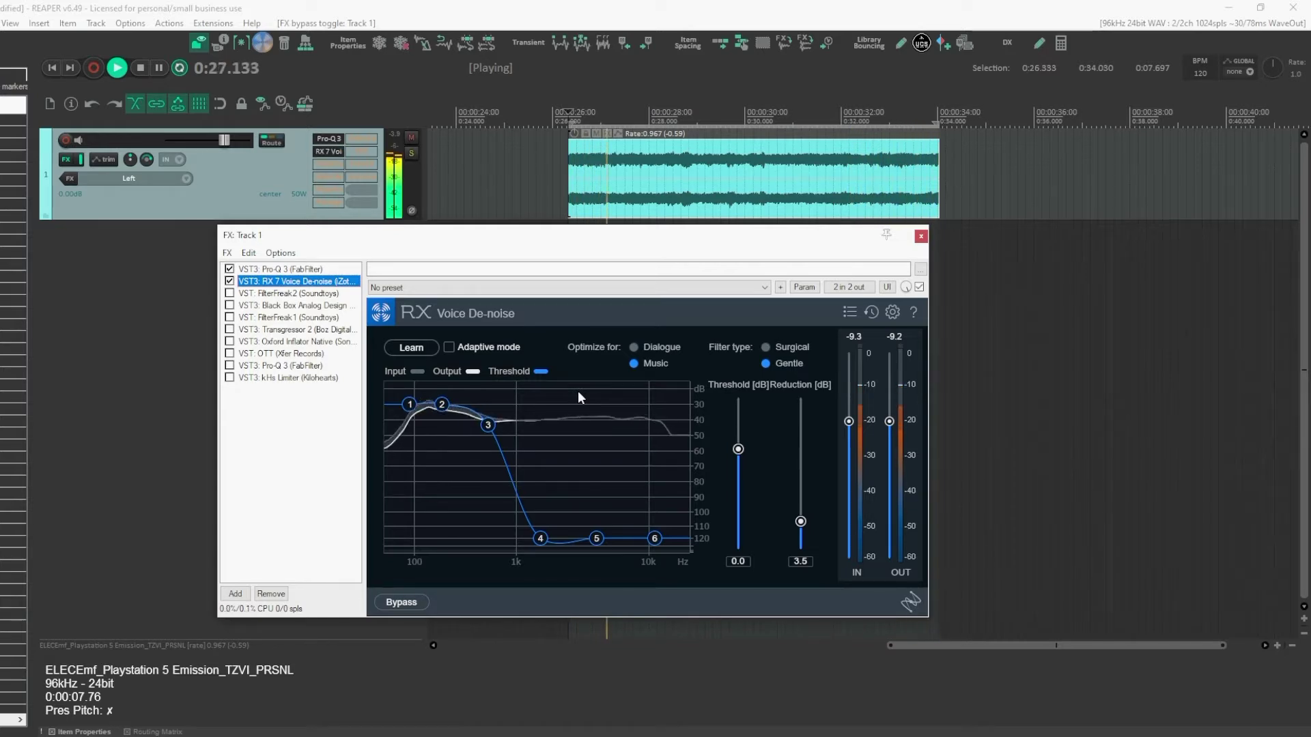
{"action": "key", "text": "space"}
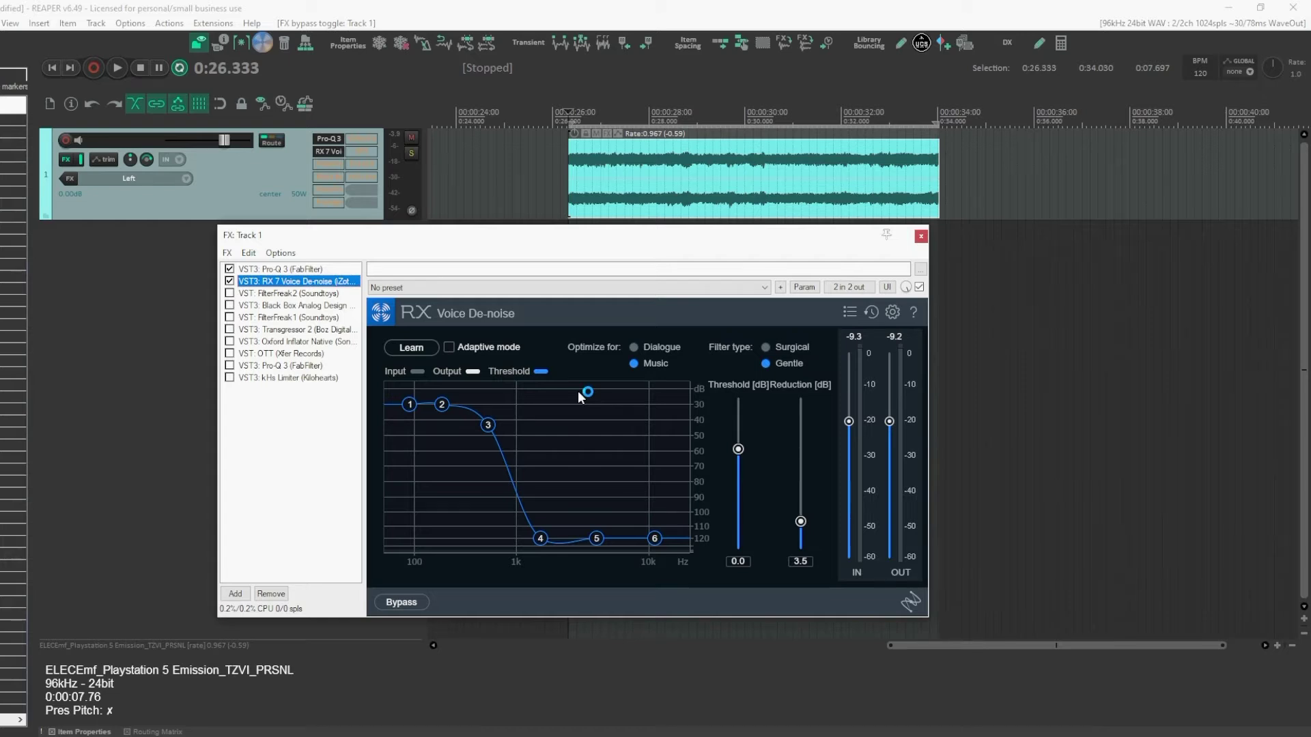
{"action": "left_click", "coordinate": [309, 293]}
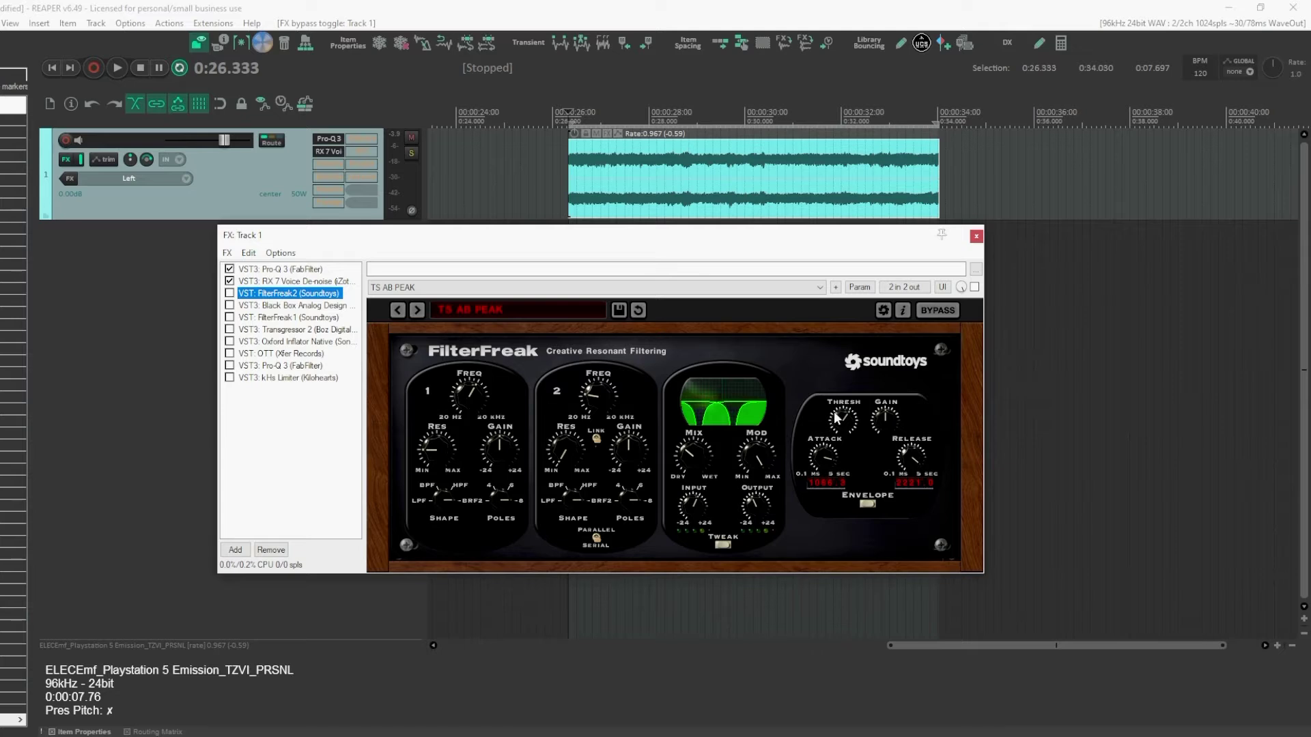
- Enable FilterFreak2 as the third active effect while the recording plays
{"action": "key", "text": "space"}
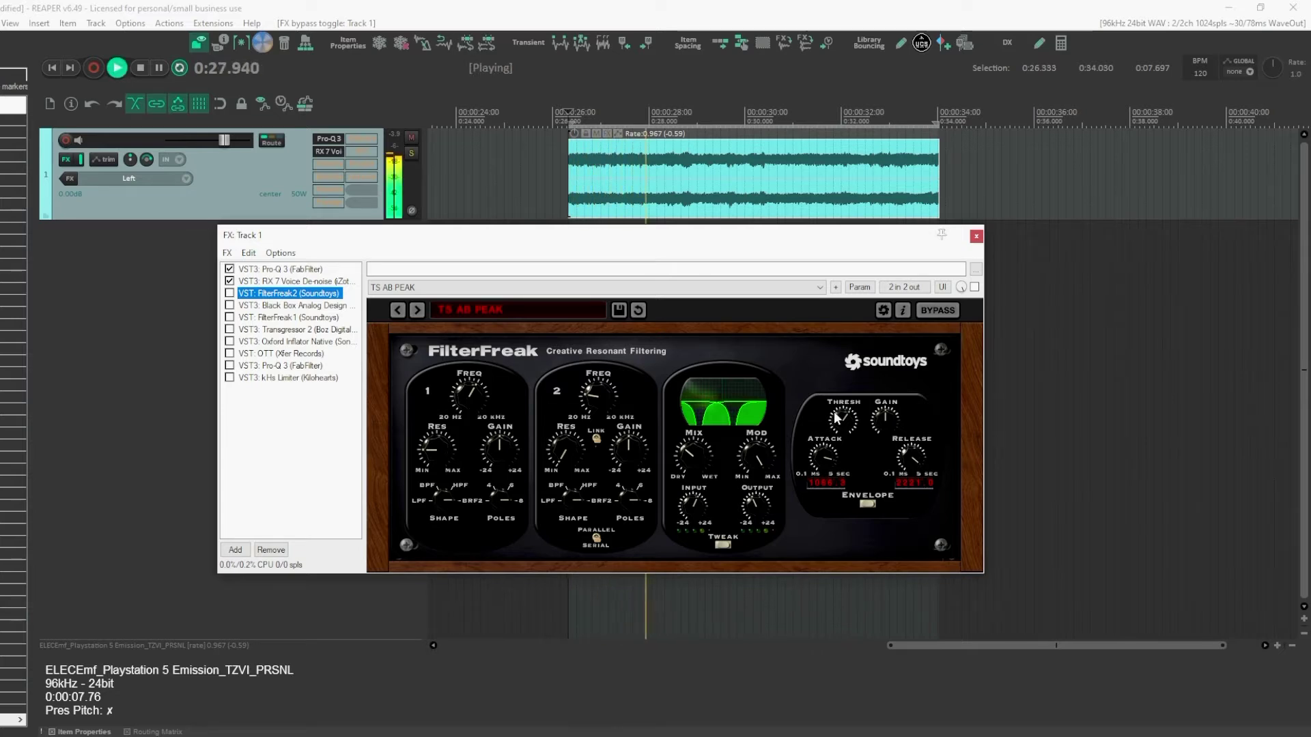
{"action": "key", "text": "b"}
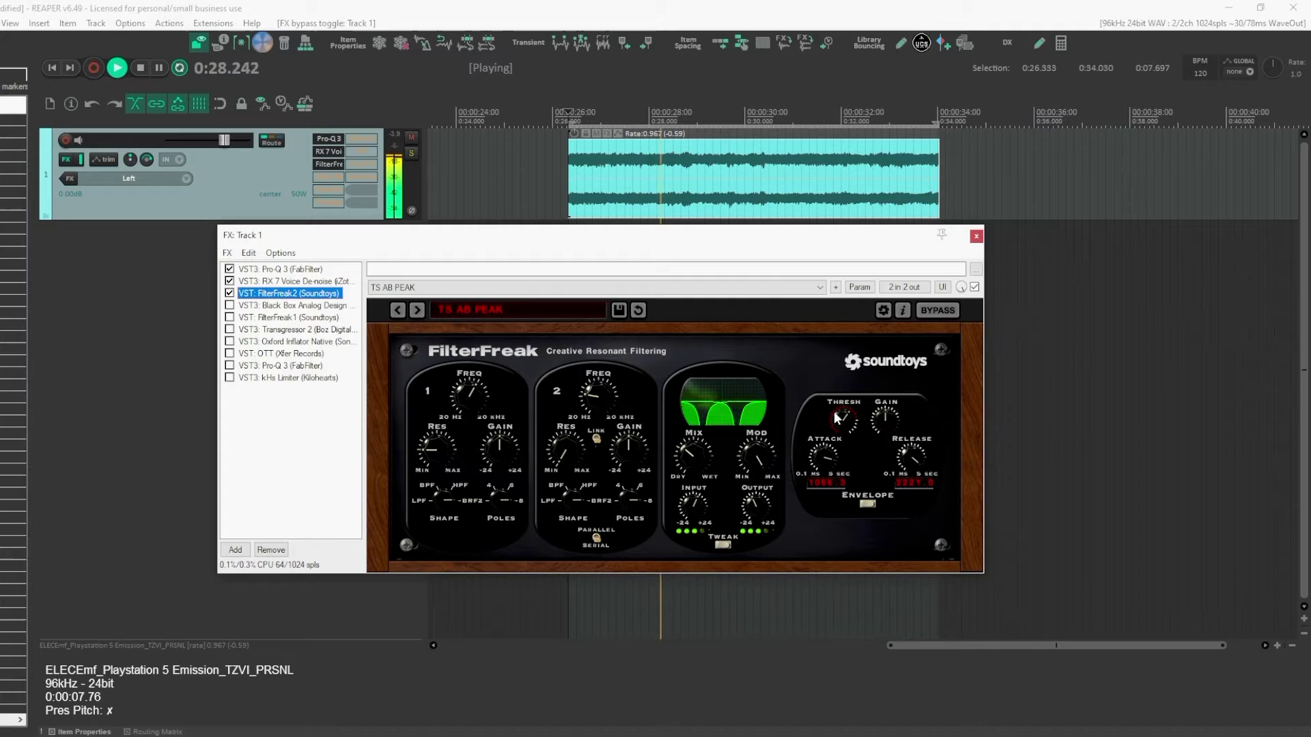
{"action": "key", "text": "space"}
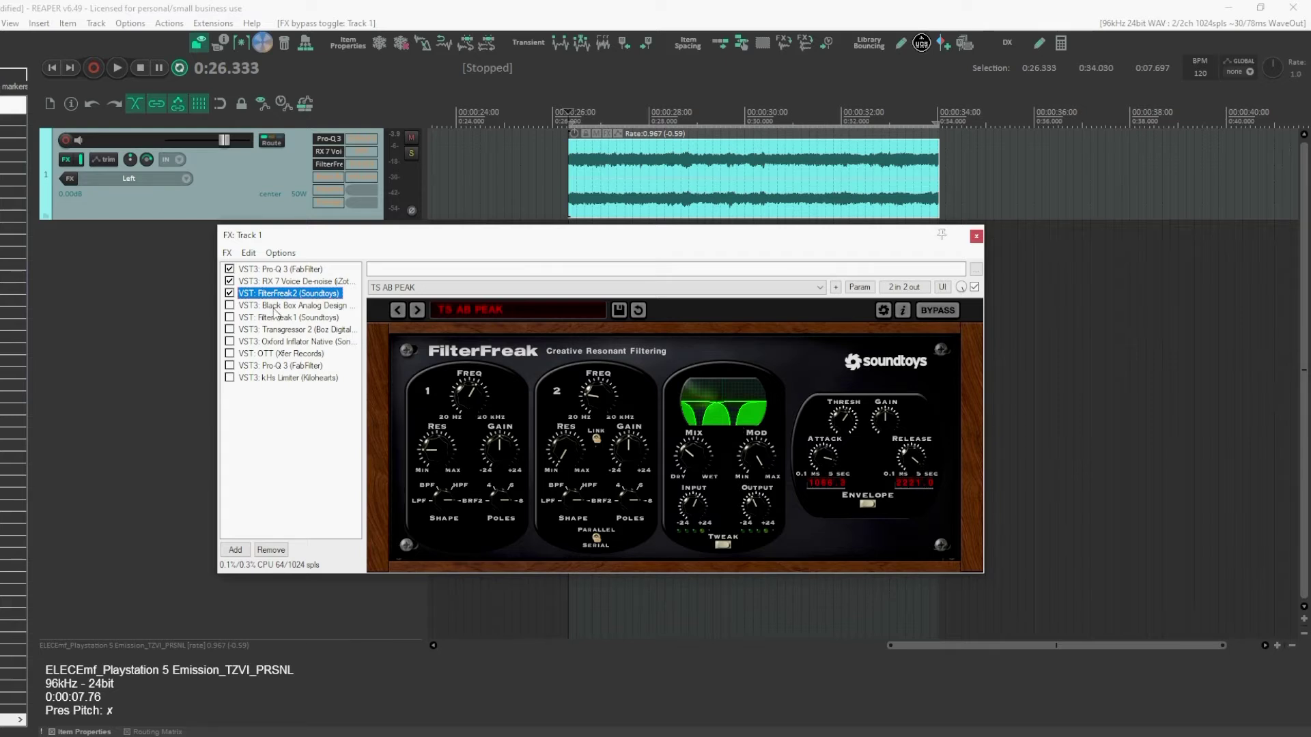
- Enable Black Box Analog Design HG-2 and A/B its saturation during playback
{"action": "left_click", "coordinate": [276, 308]}
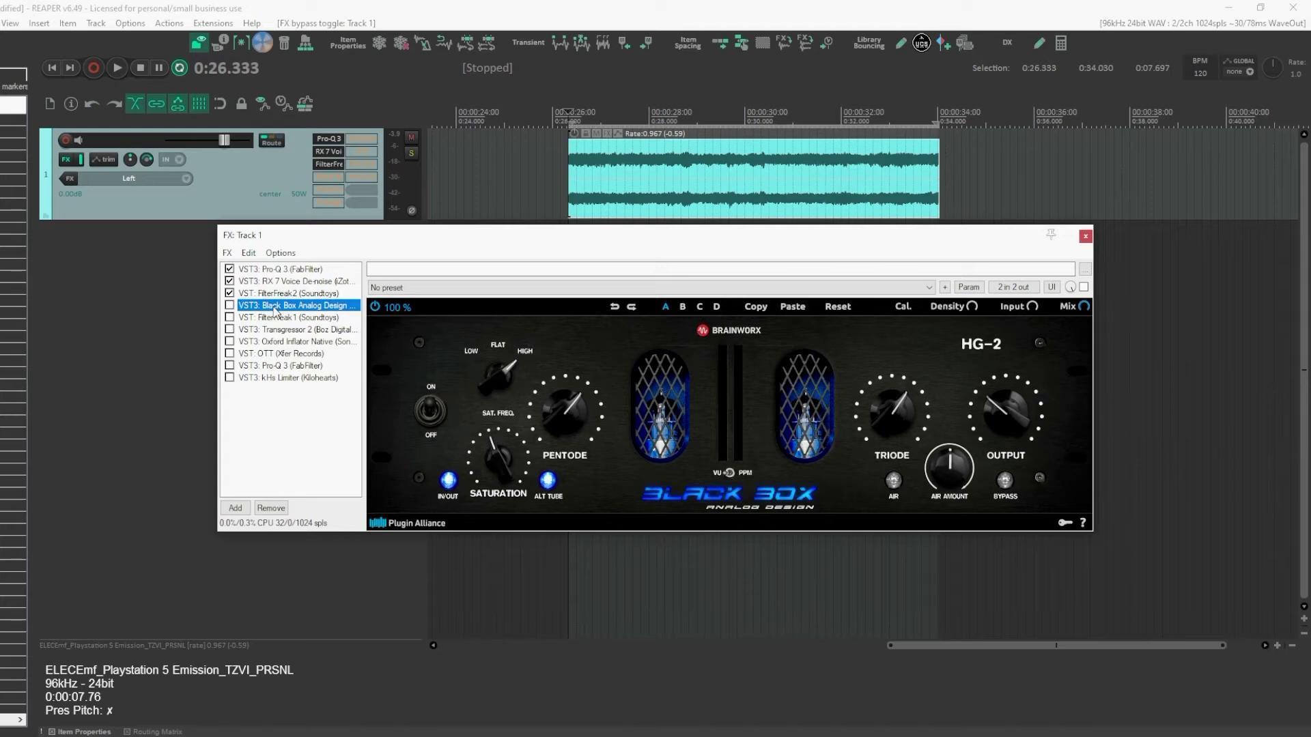
{"action": "key", "text": "space"}
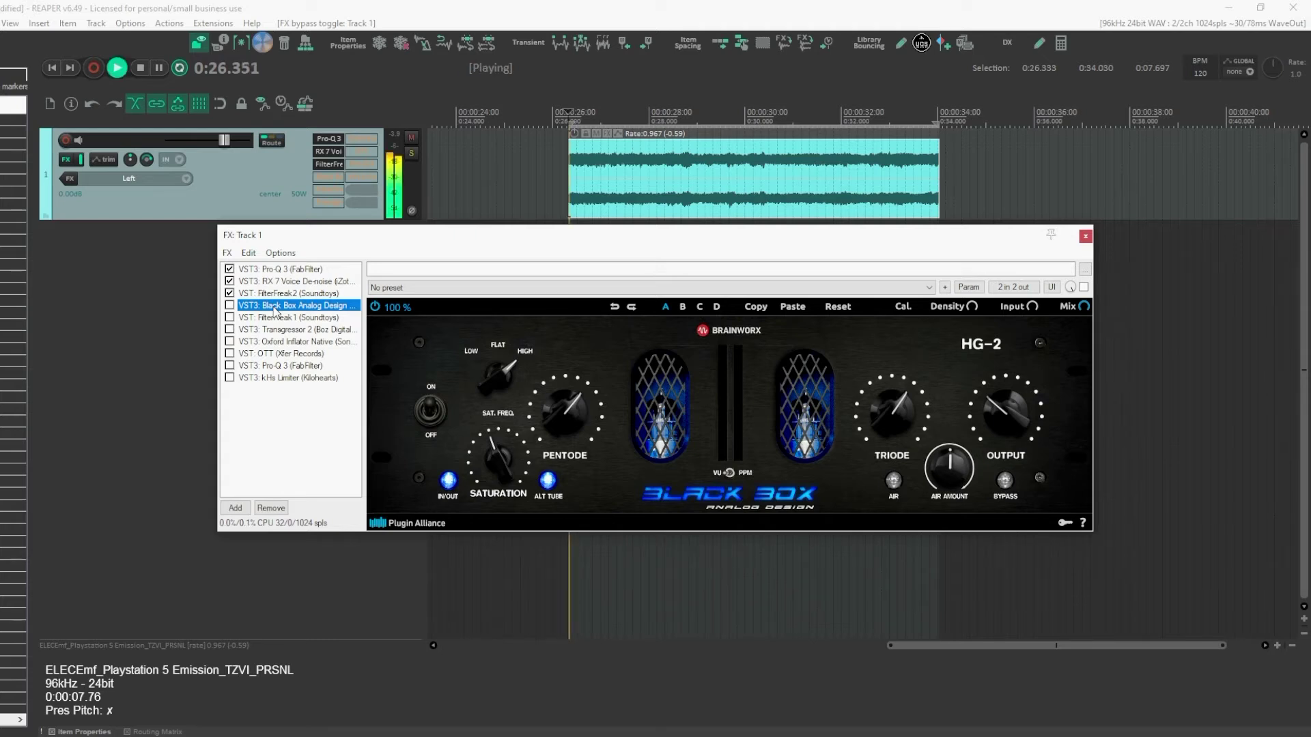
{"action": "left_click", "coordinate": [230, 305]}
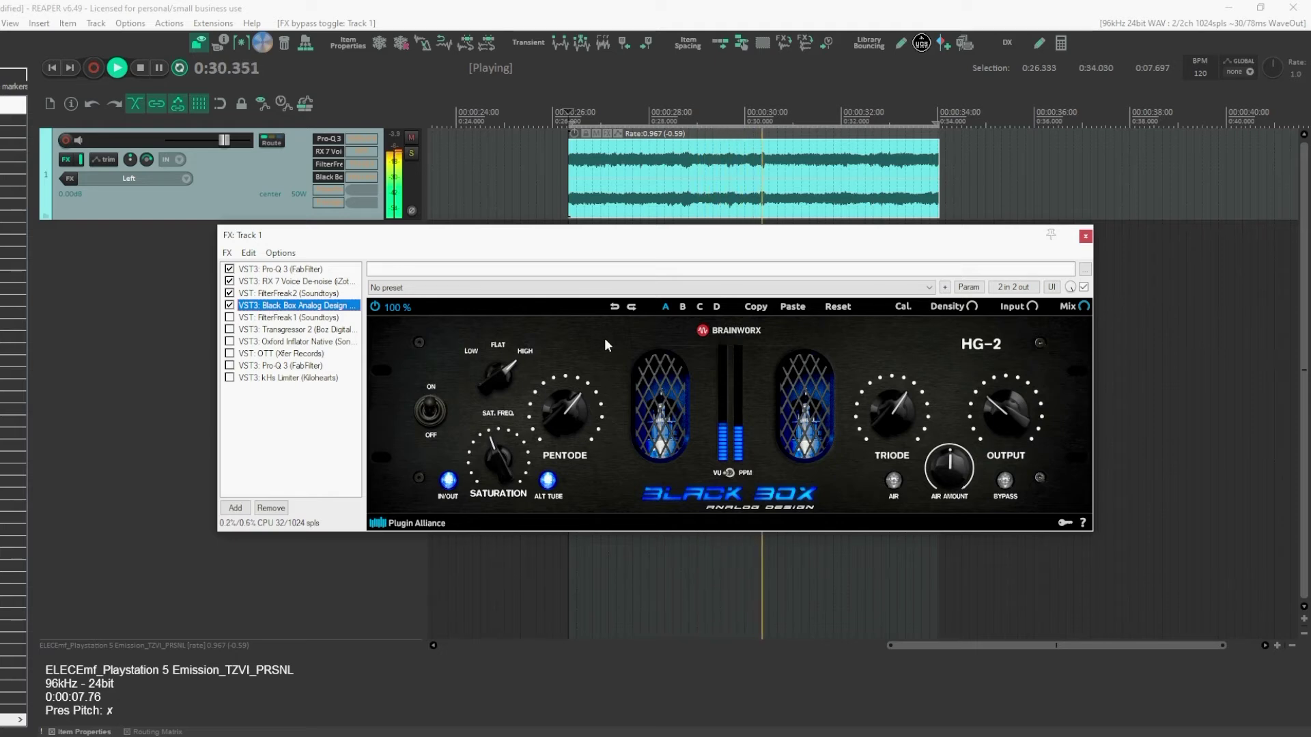
{"action": "key", "text": "ctrl+b"}
{"action": "key", "text": "ctrl+b"}
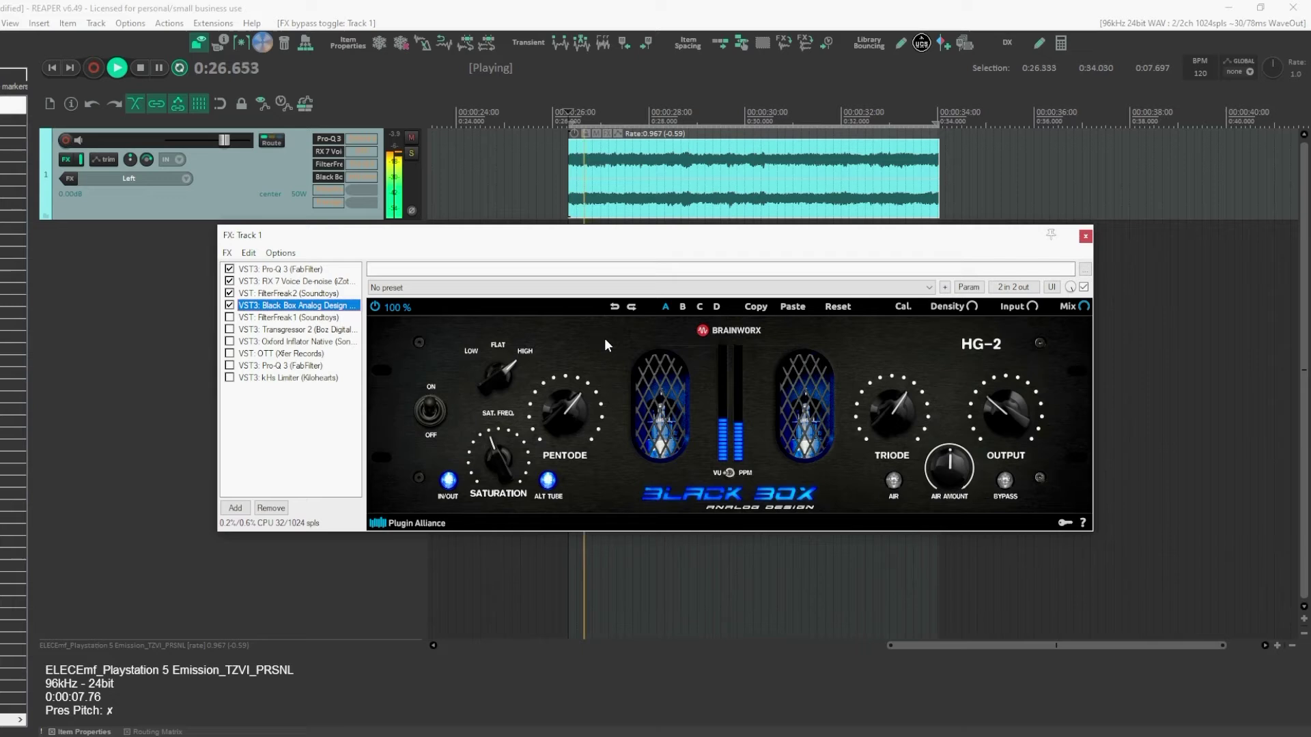
{"action": "key", "text": "space"}
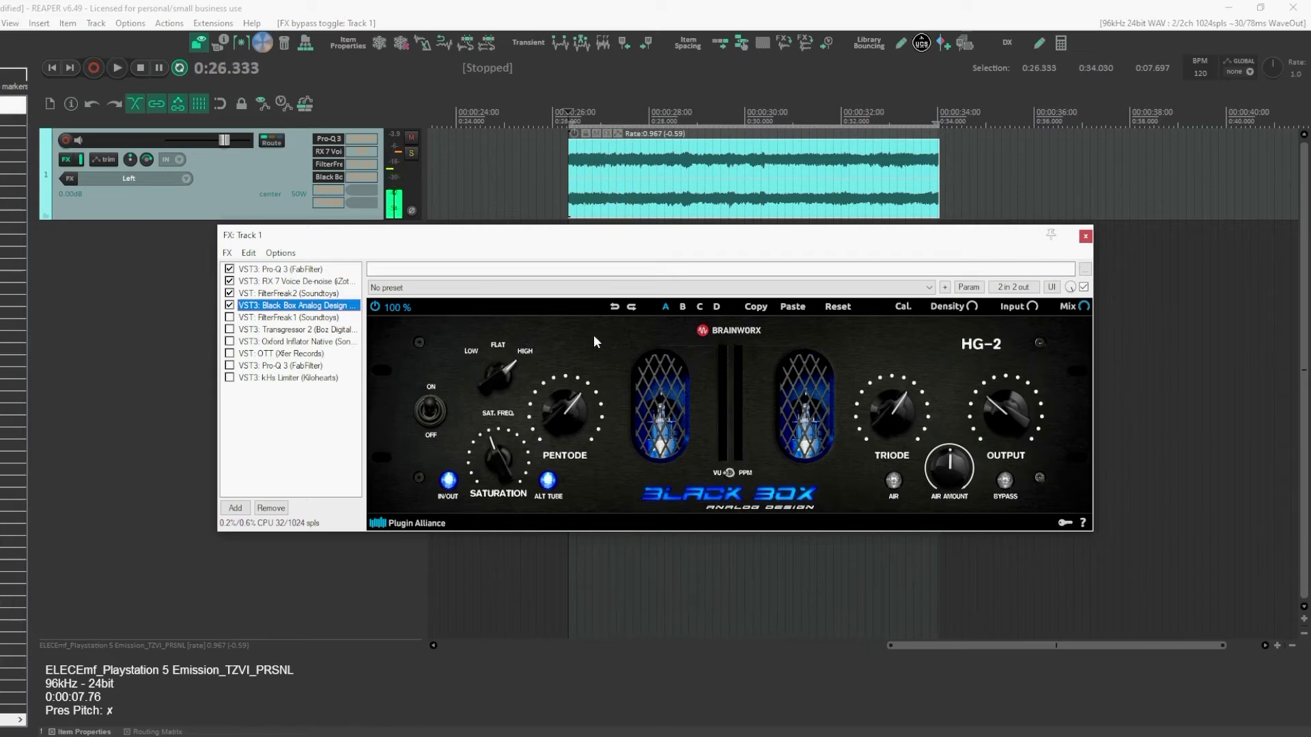
- Enable FilterFreak 1 after Black Box Analog Design while listening to the recording
{"action": "left_click", "coordinate": [319, 318]}
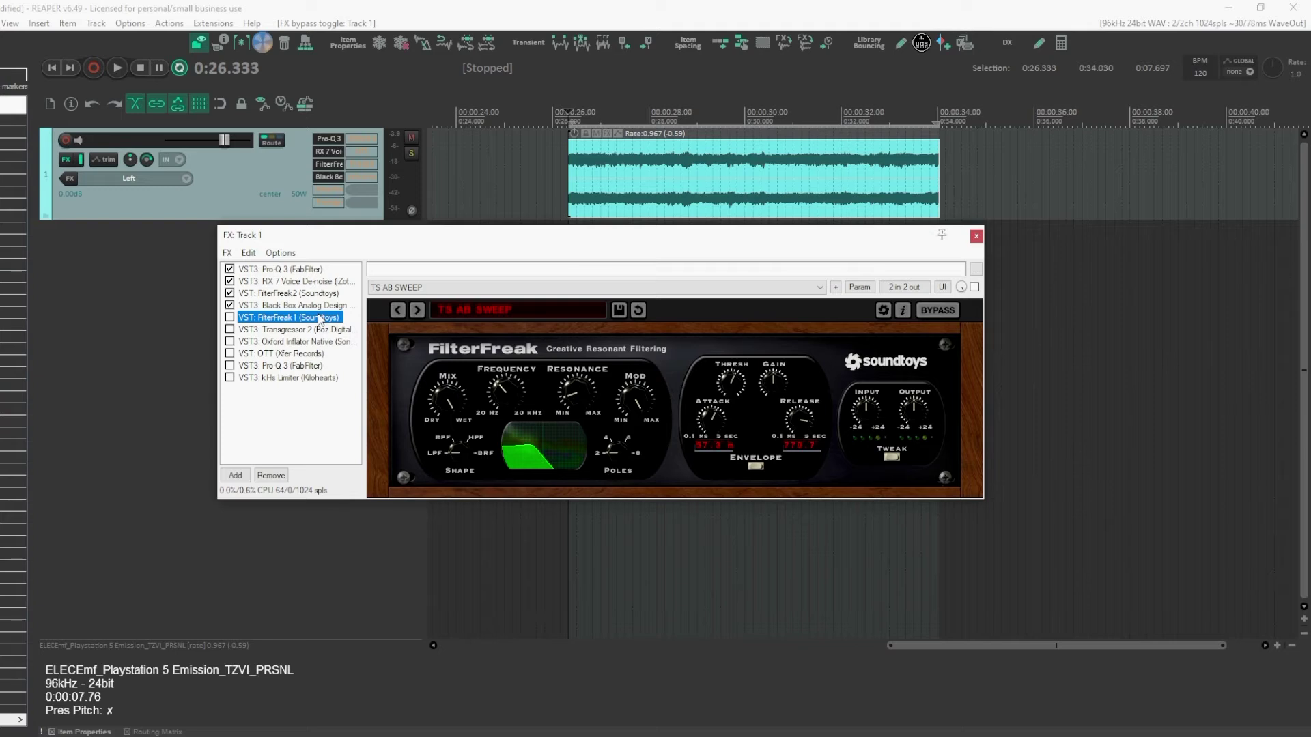
{"action": "key", "text": "space"}
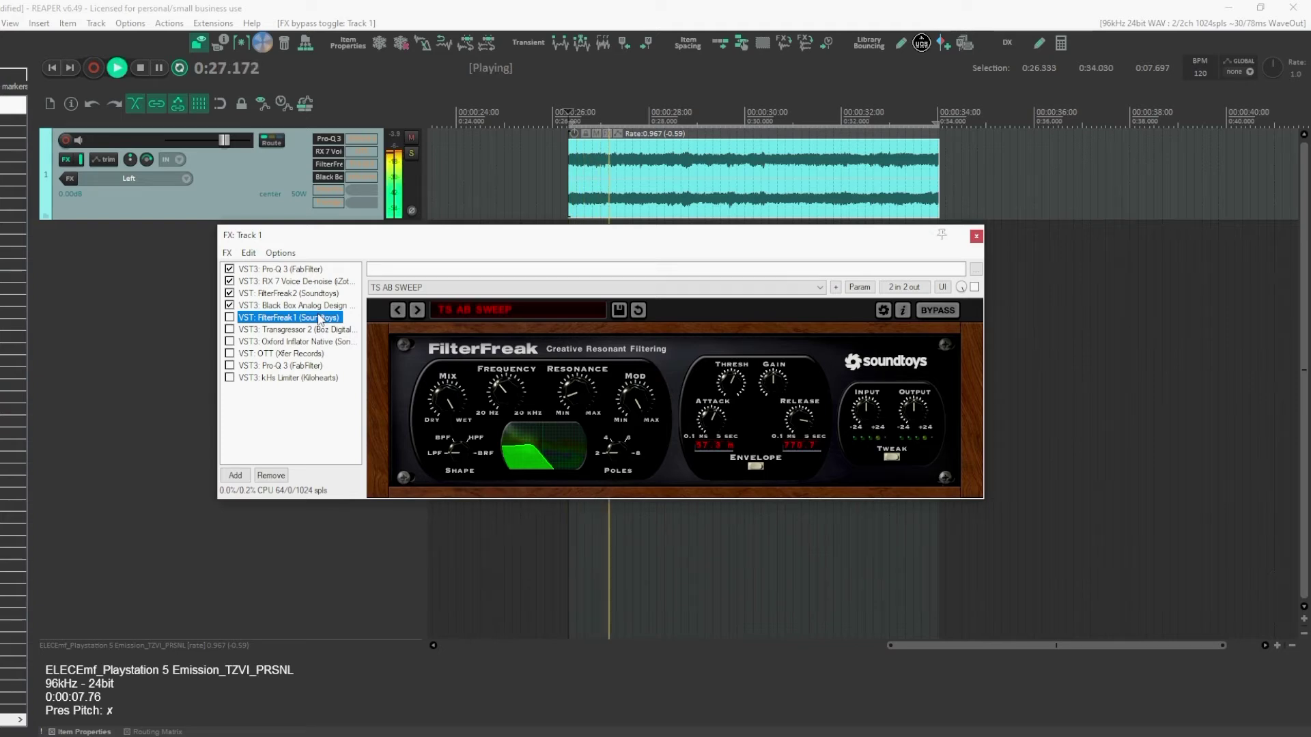
{"action": "key", "text": "ctrl+b"}
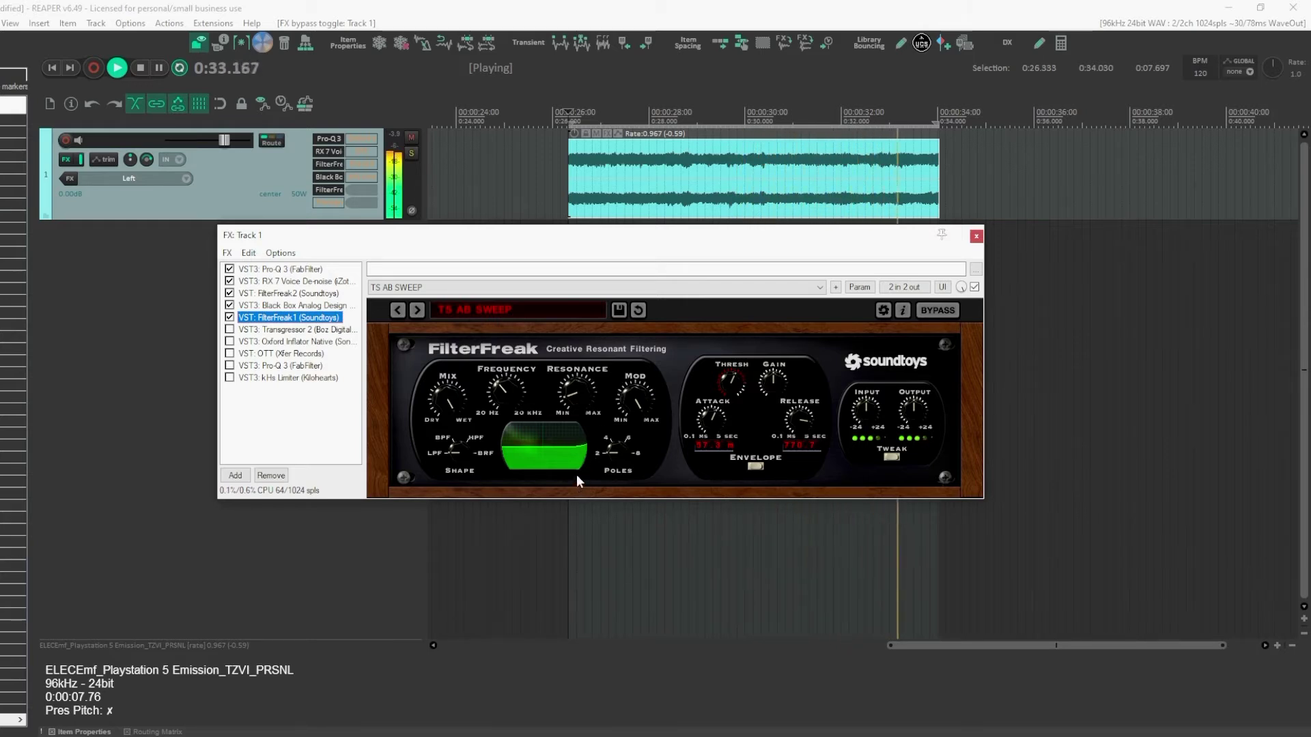
{"action": "key", "text": "space"}
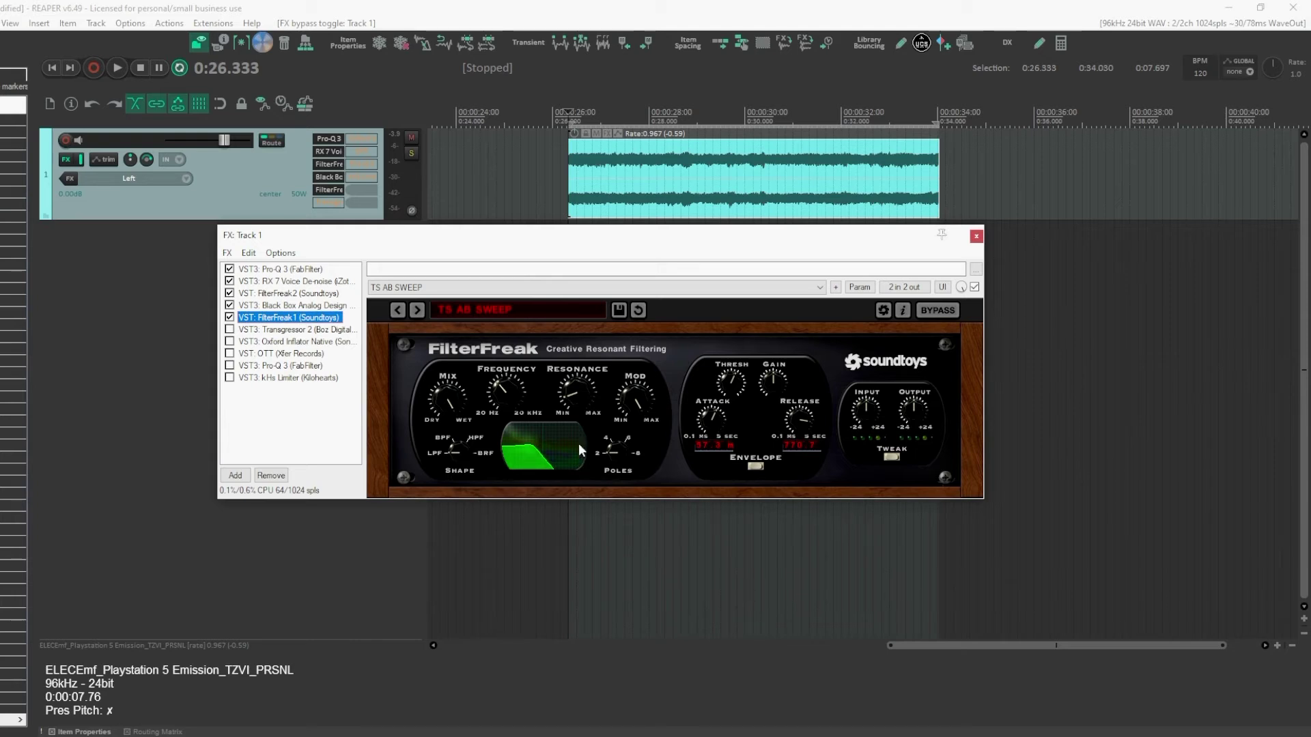
- Enable Transgressor 2, try its SC Listen sidechain, and A/B its bypass during playback
{"action": "left_click", "coordinate": [306, 330]}
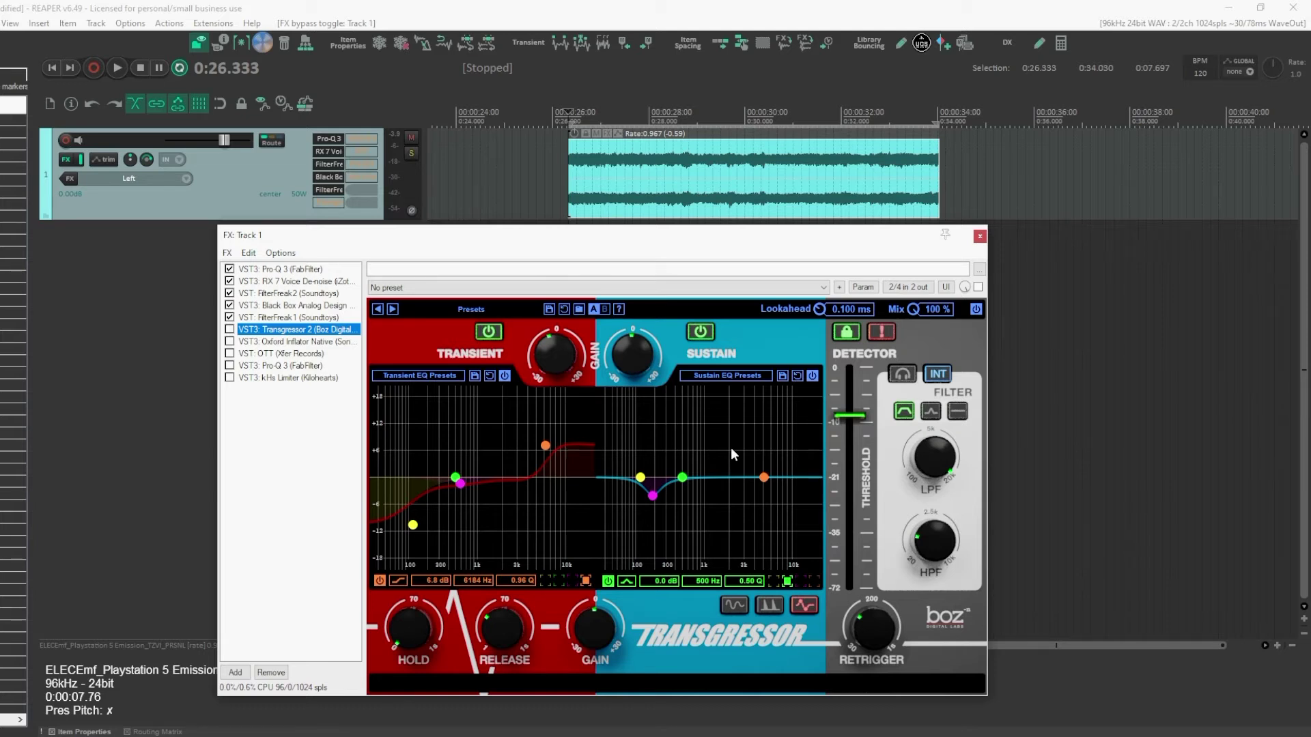
{"action": "key", "text": "space"}
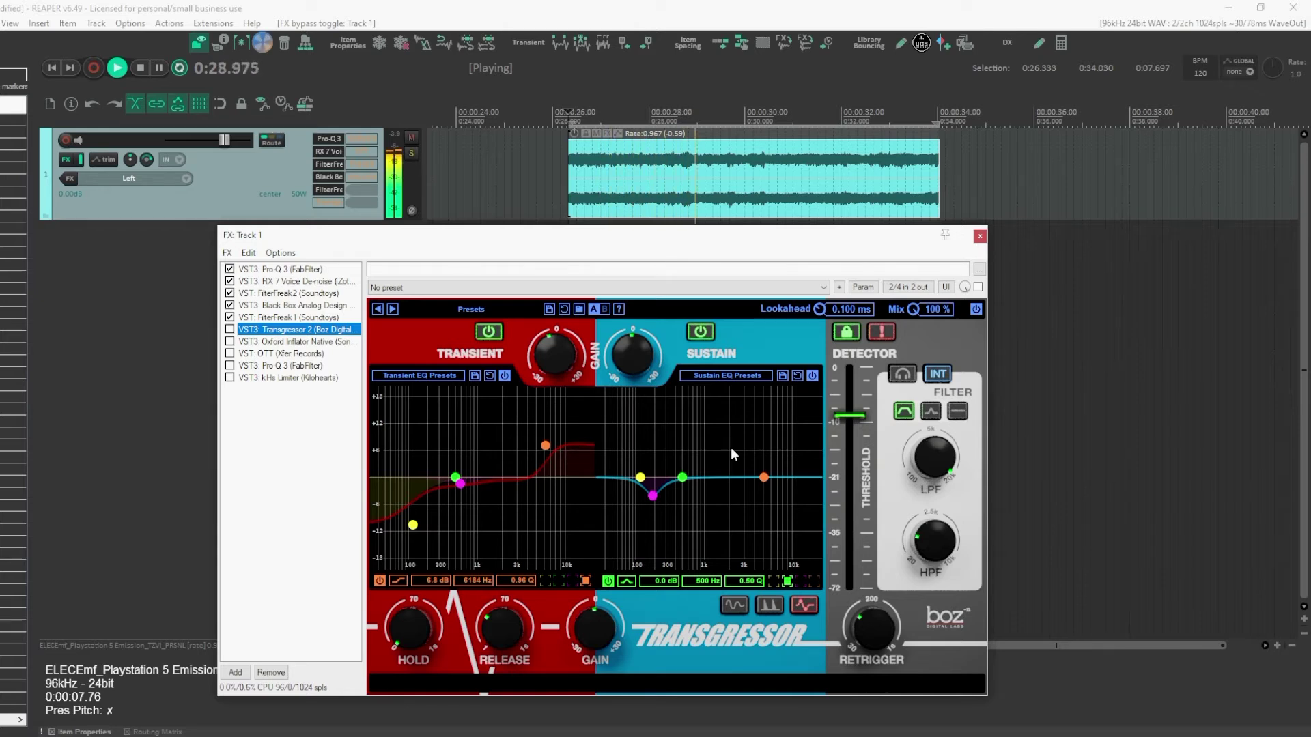
{"action": "key", "text": "ctrl+b"}
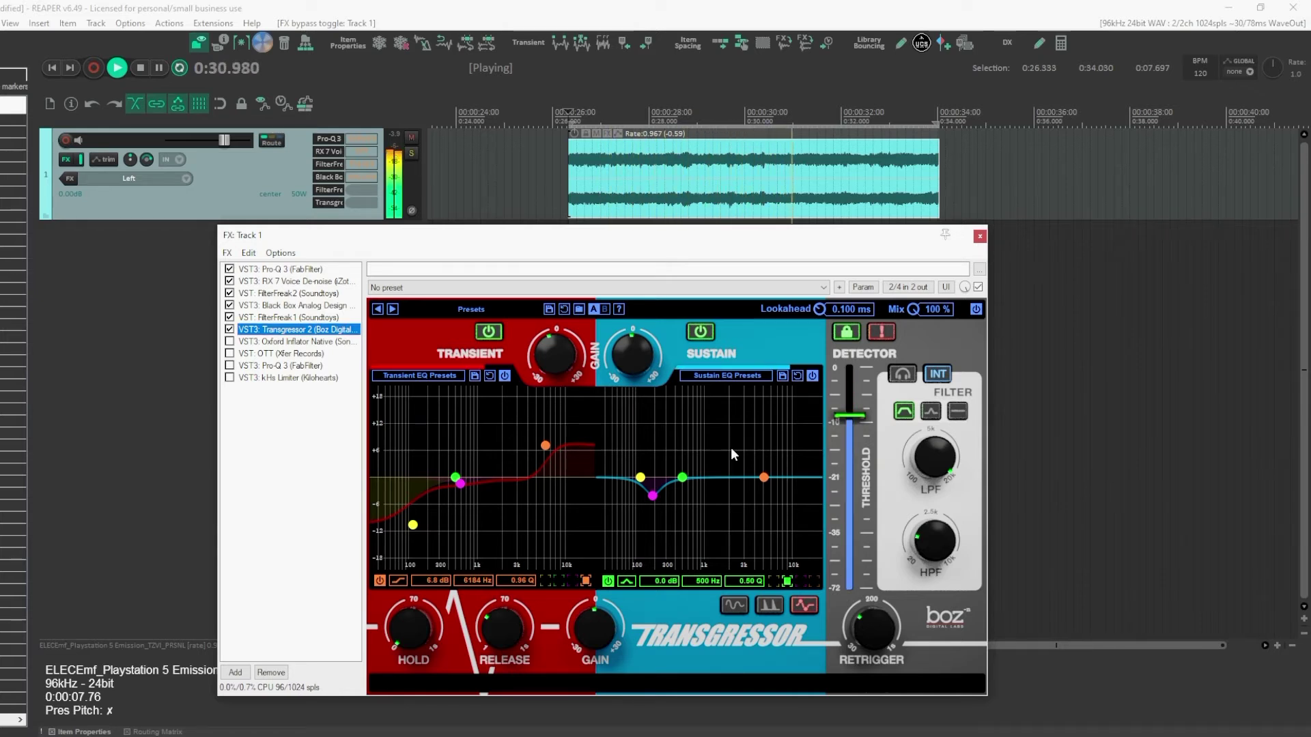
{"action": "left_click", "coordinate": [902, 374]}
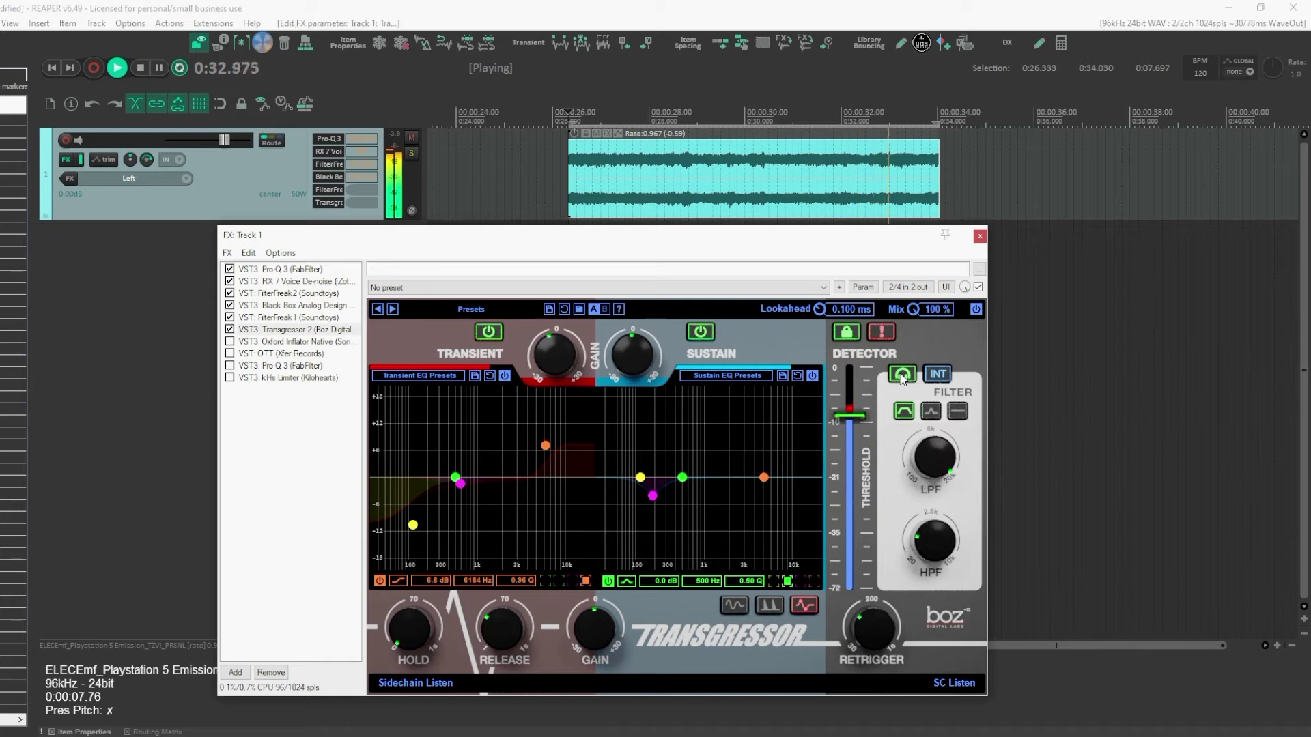
{"action": "left_click", "coordinate": [902, 374]}
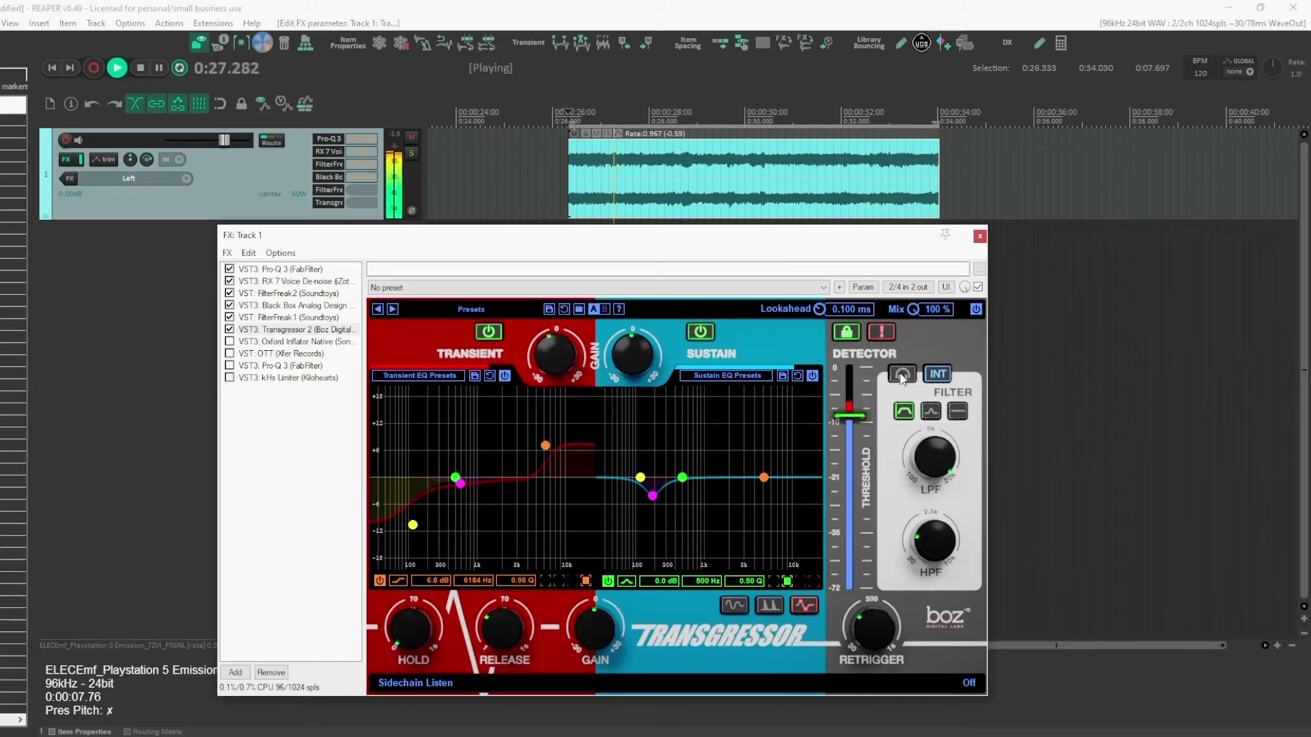
{"action": "key", "text": "ctrl+b"}
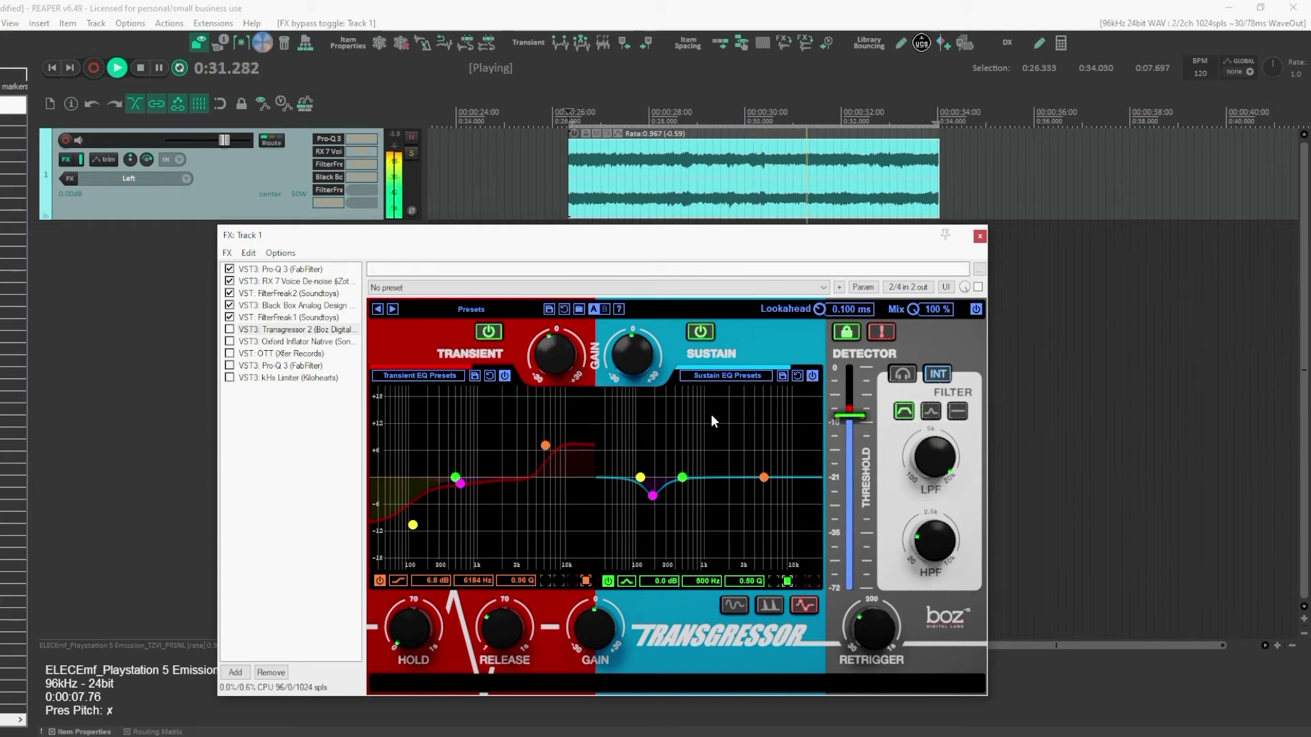
{"action": "key", "text": "ctrl+b"}
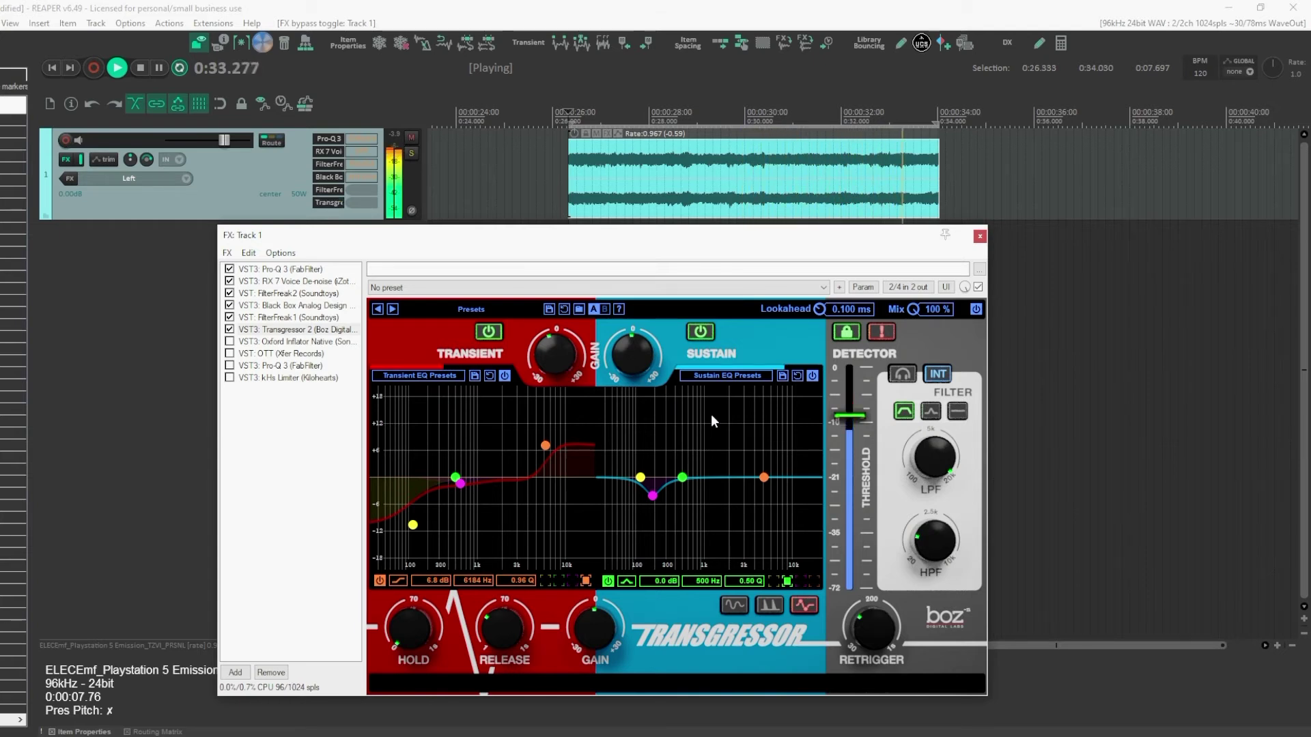
{"action": "key", "text": "space"}
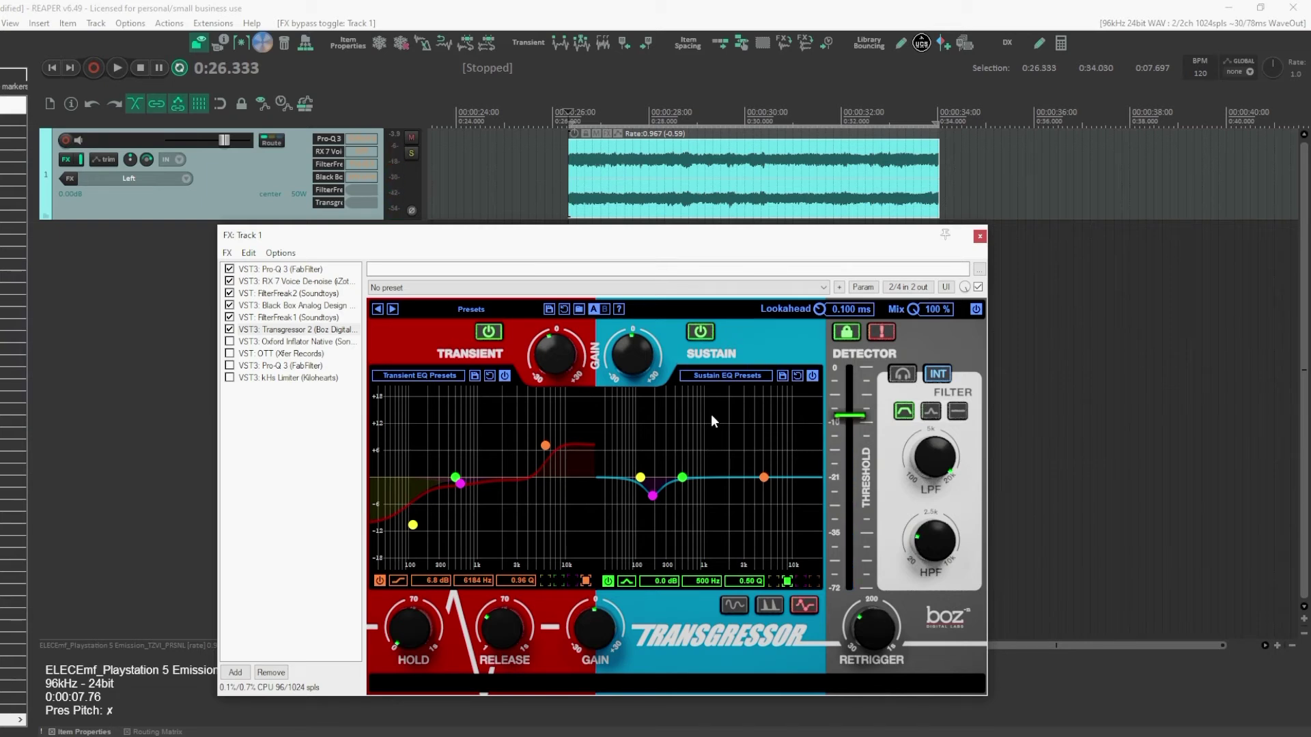
- Enable Oxford Inflator Native after Transgressor 2 while the recording plays
{"action": "left_click", "coordinate": [294, 341]}
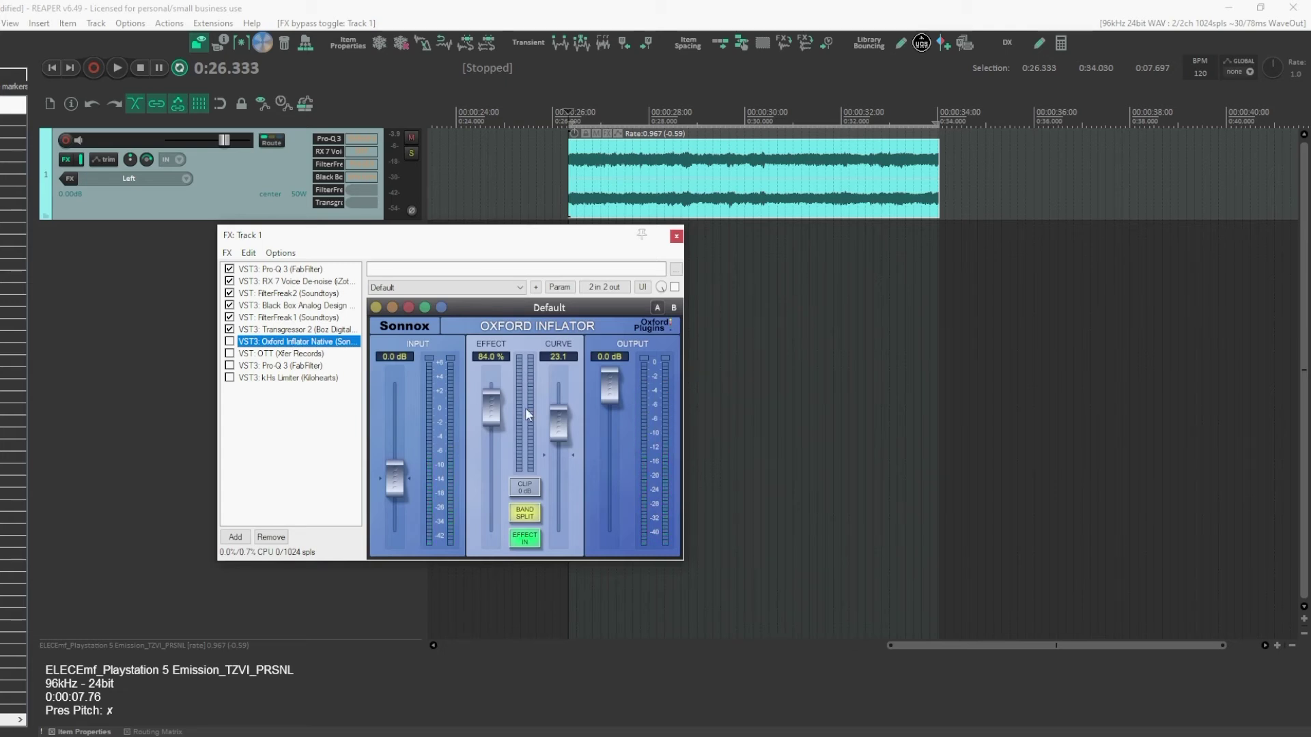
{"action": "key", "text": "space"}
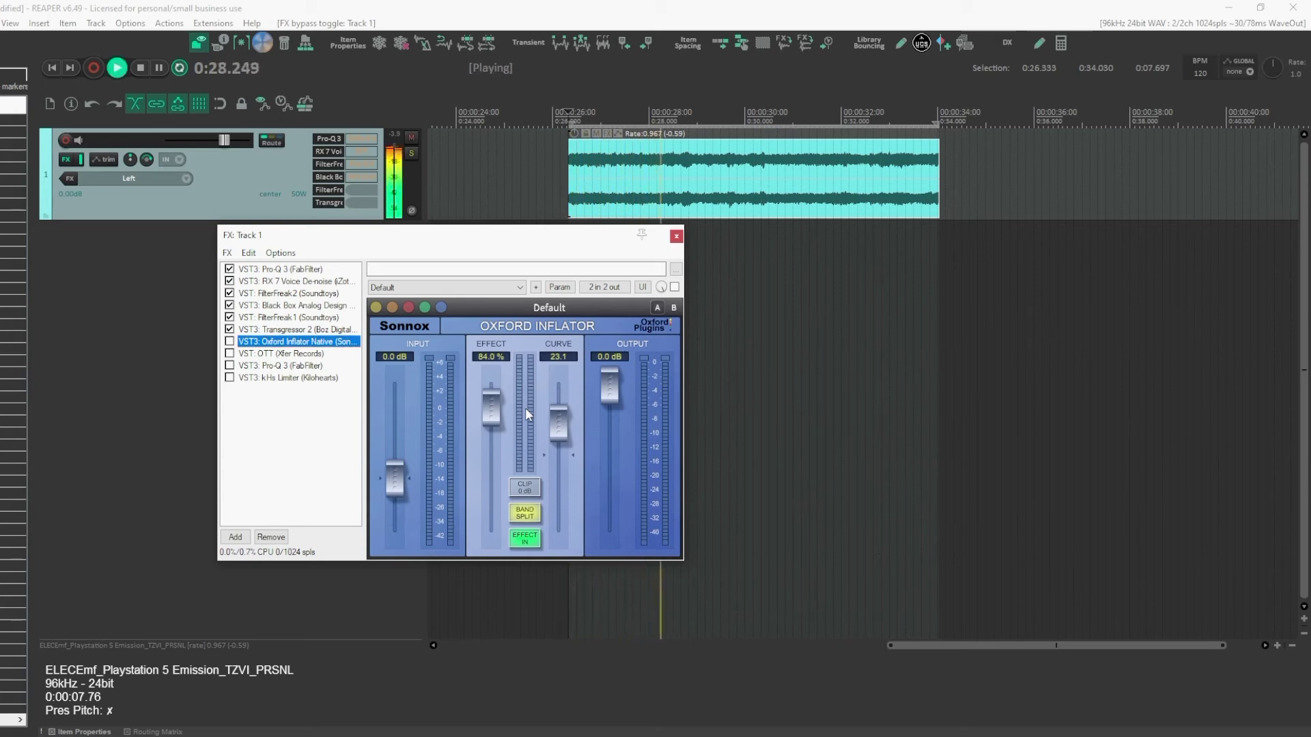
{"action": "key", "text": "b"}
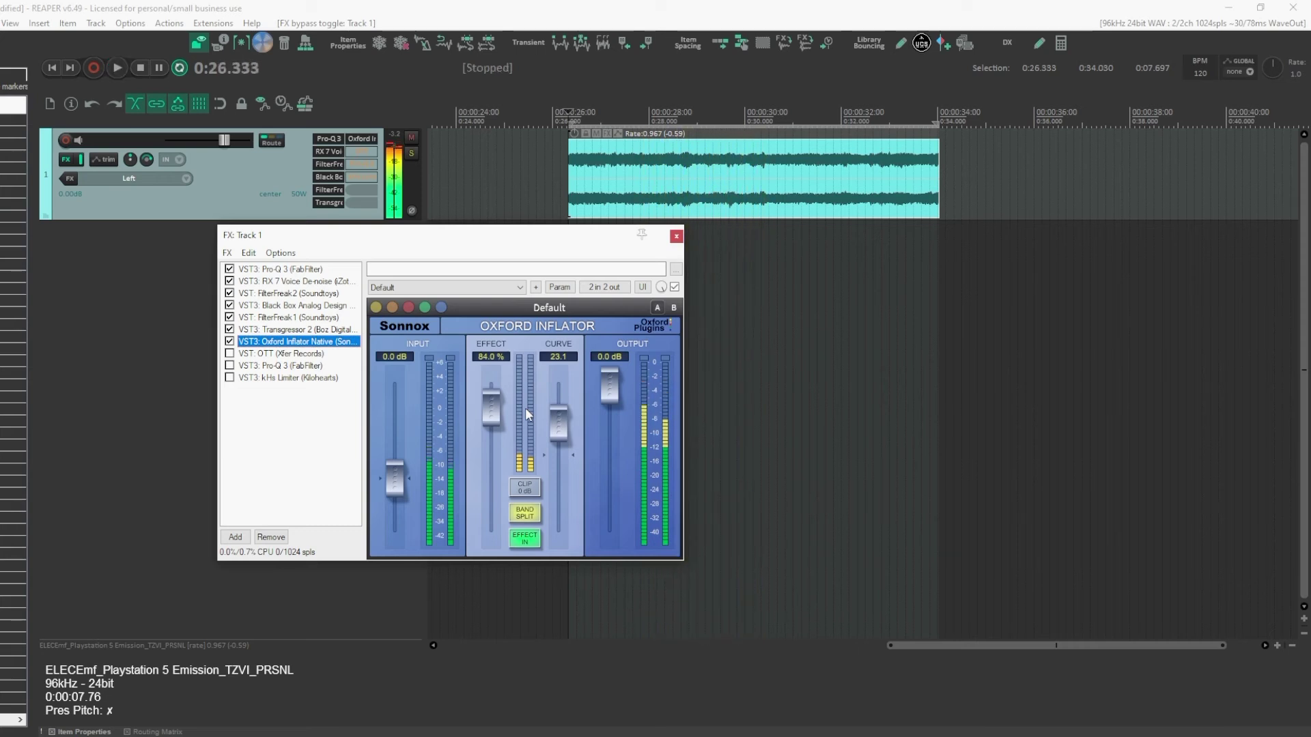
- Enable Xfer OTT after Oxford Inflator, comparing it bypassed and active during playback
{"action": "left_click", "coordinate": [308, 355]}
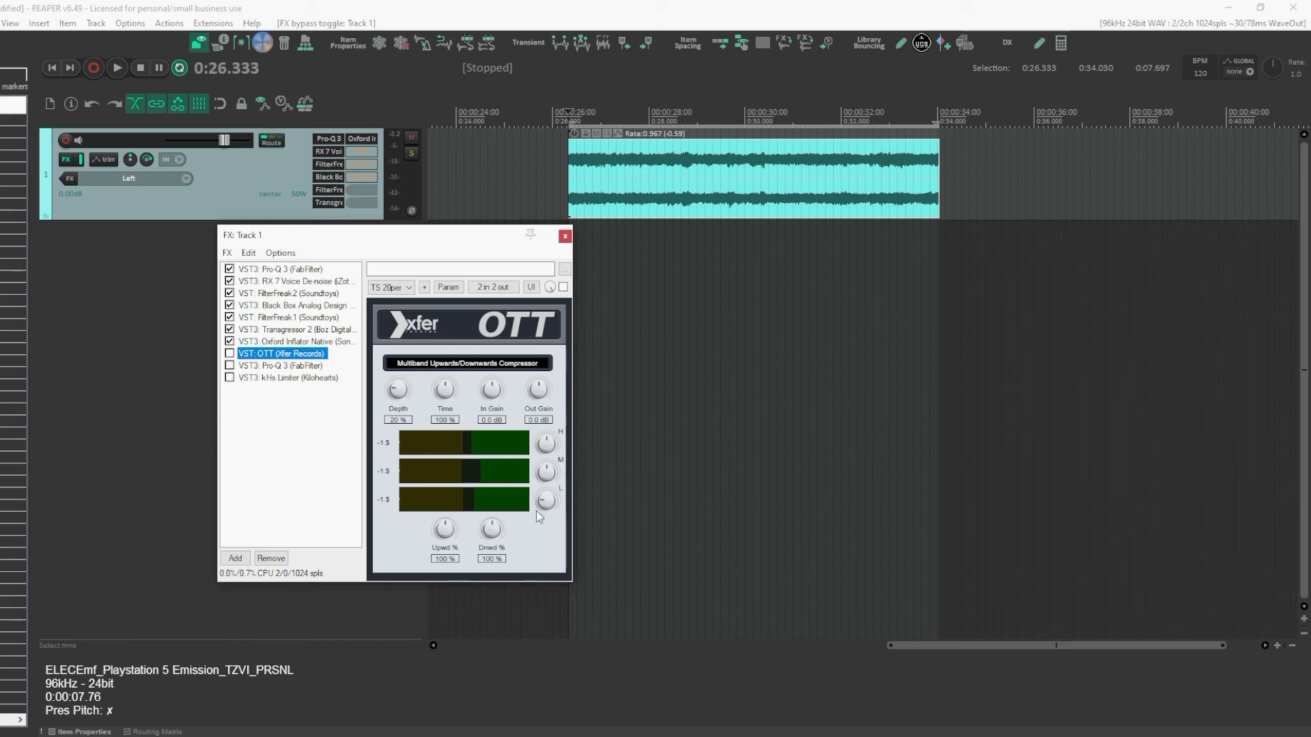
{"action": "key", "text": "space"}
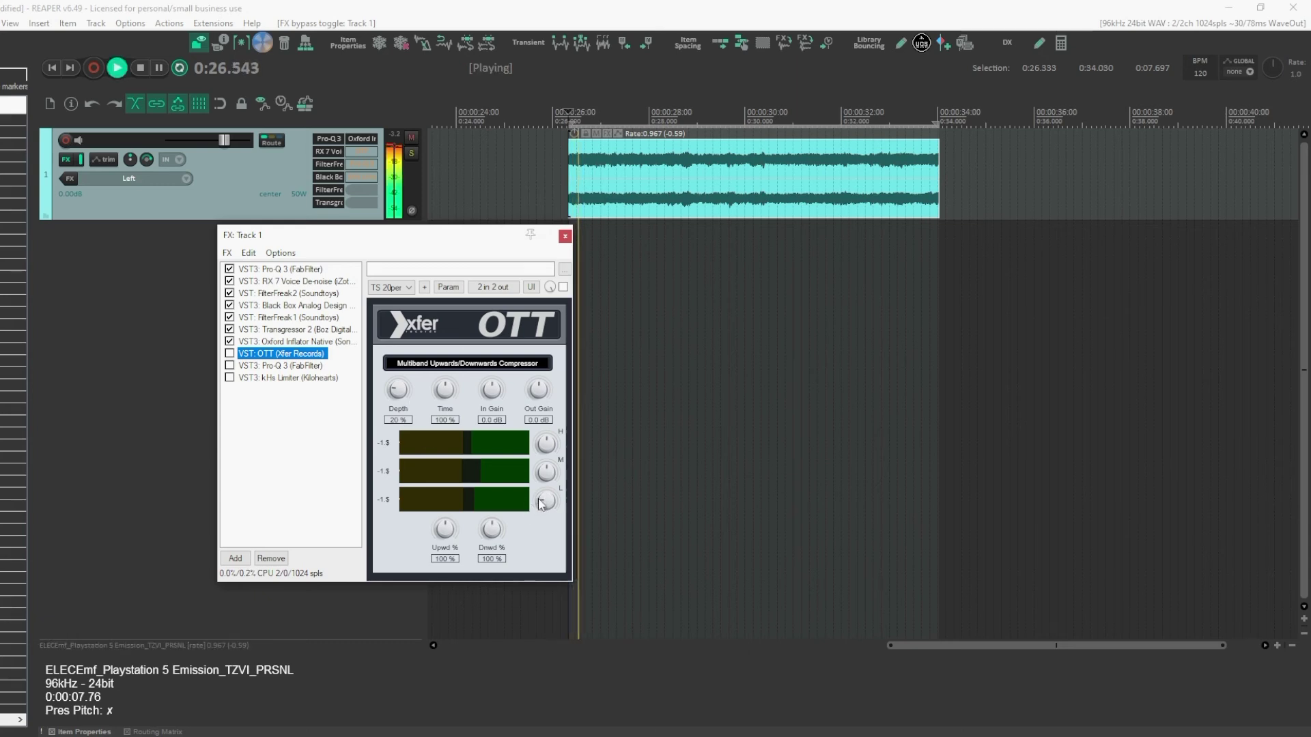
{"action": "key", "text": "ctrl+b"}
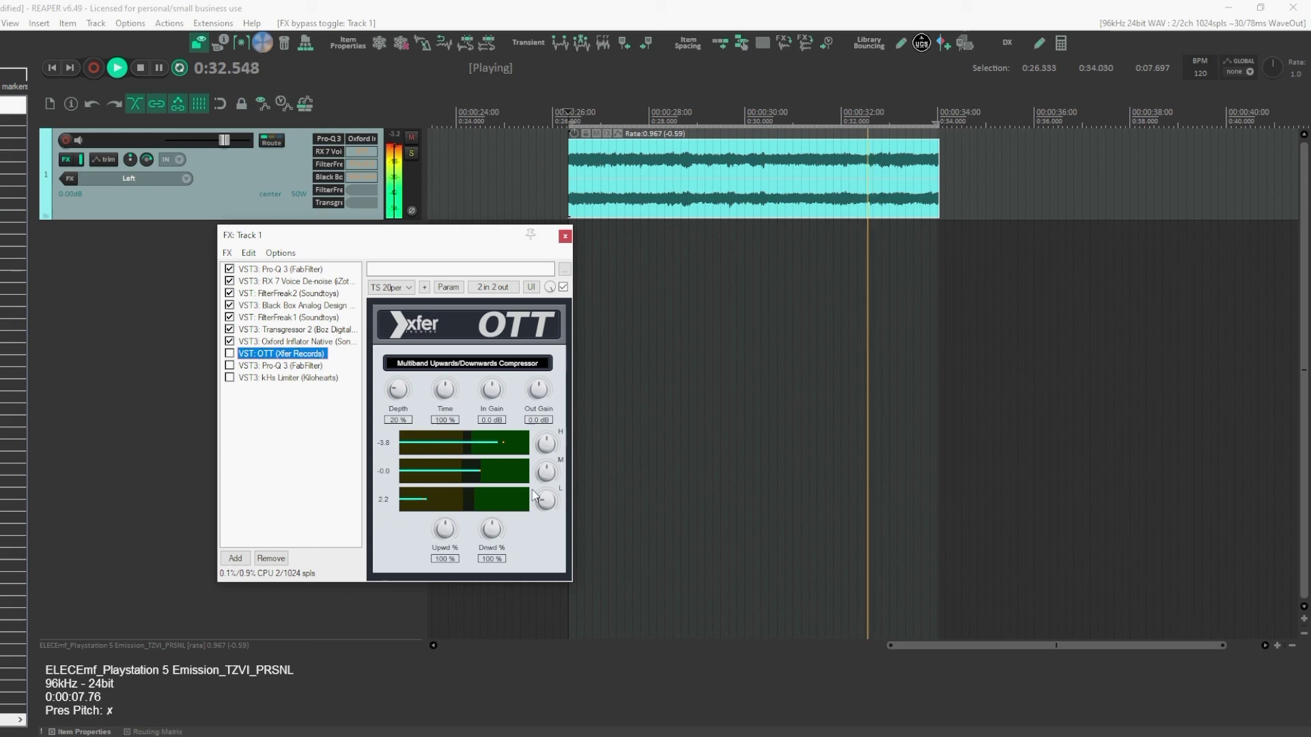
{"action": "key", "text": "ctrl+b"}
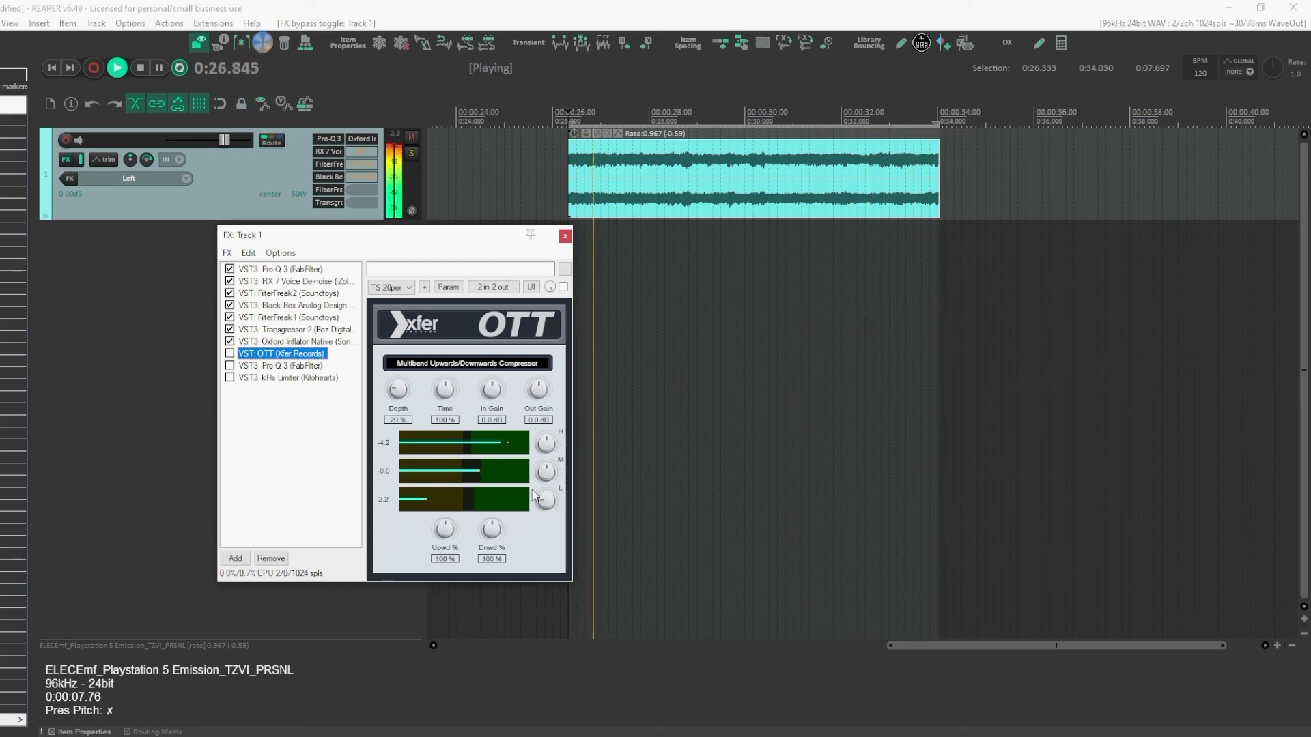
{"action": "key", "text": "ctrl+b"}
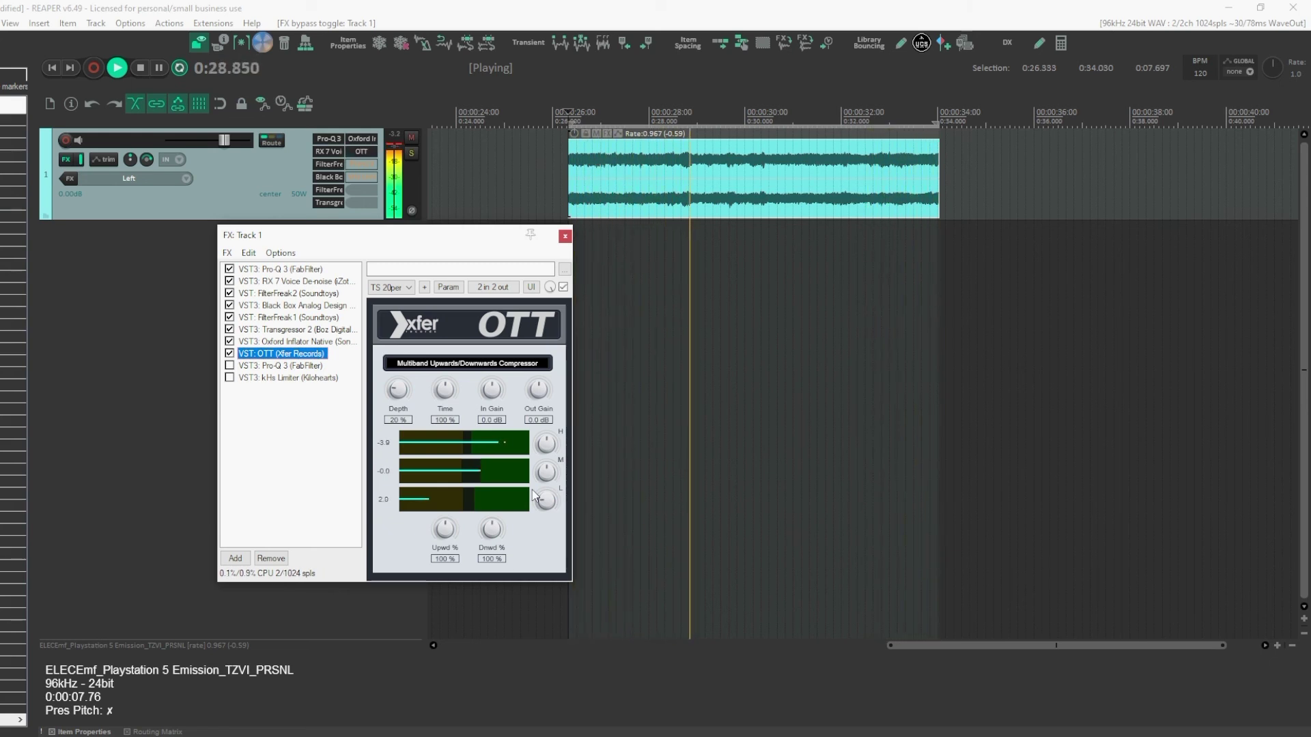
{"action": "key", "text": "space"}
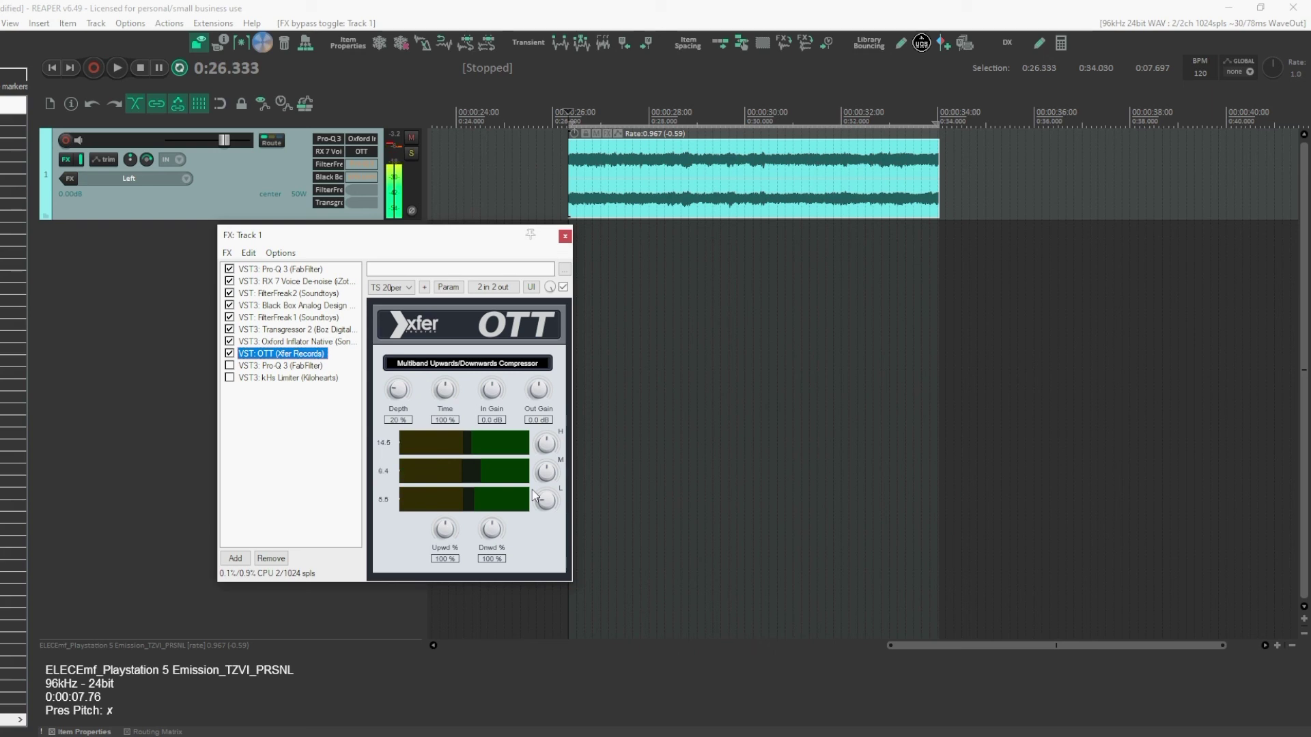
- Enable the second Pro-Q 3 and kHs Limiter, then select all ten effects
{"action": "left_click", "coordinate": [314, 366]}
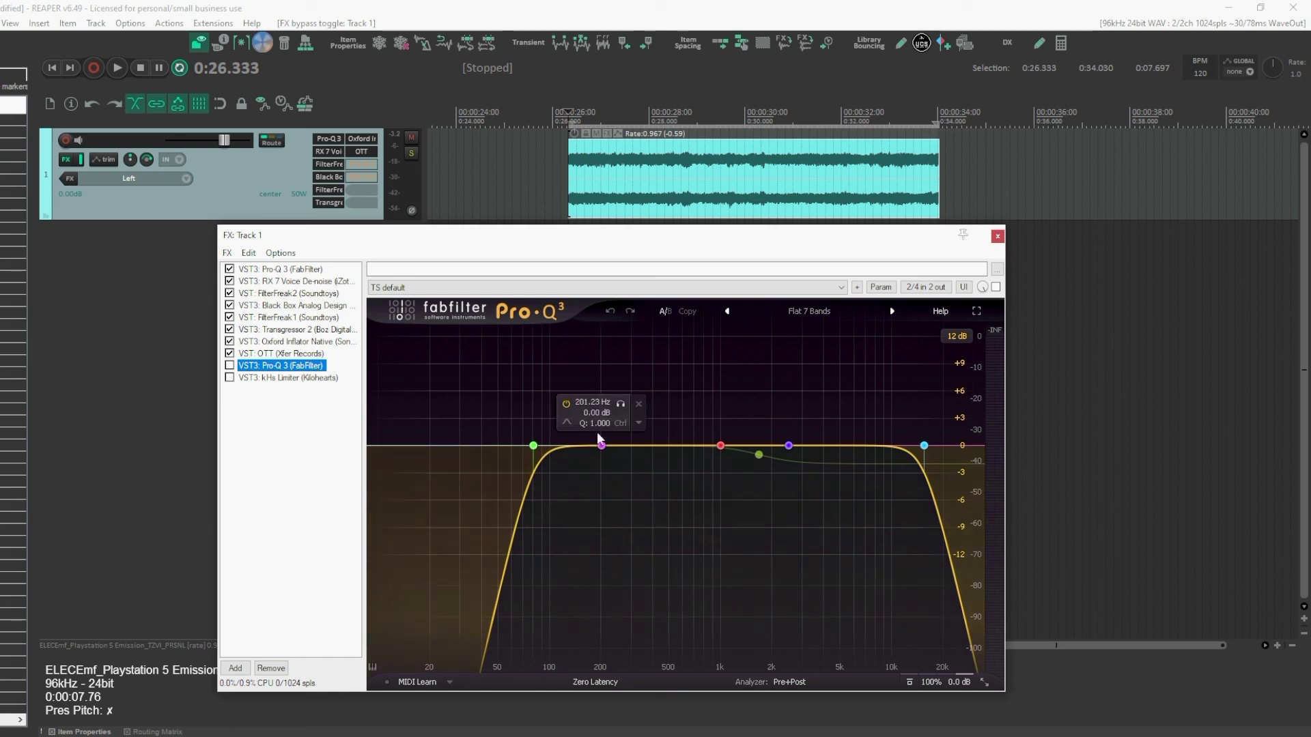
{"action": "key", "text": "space"}
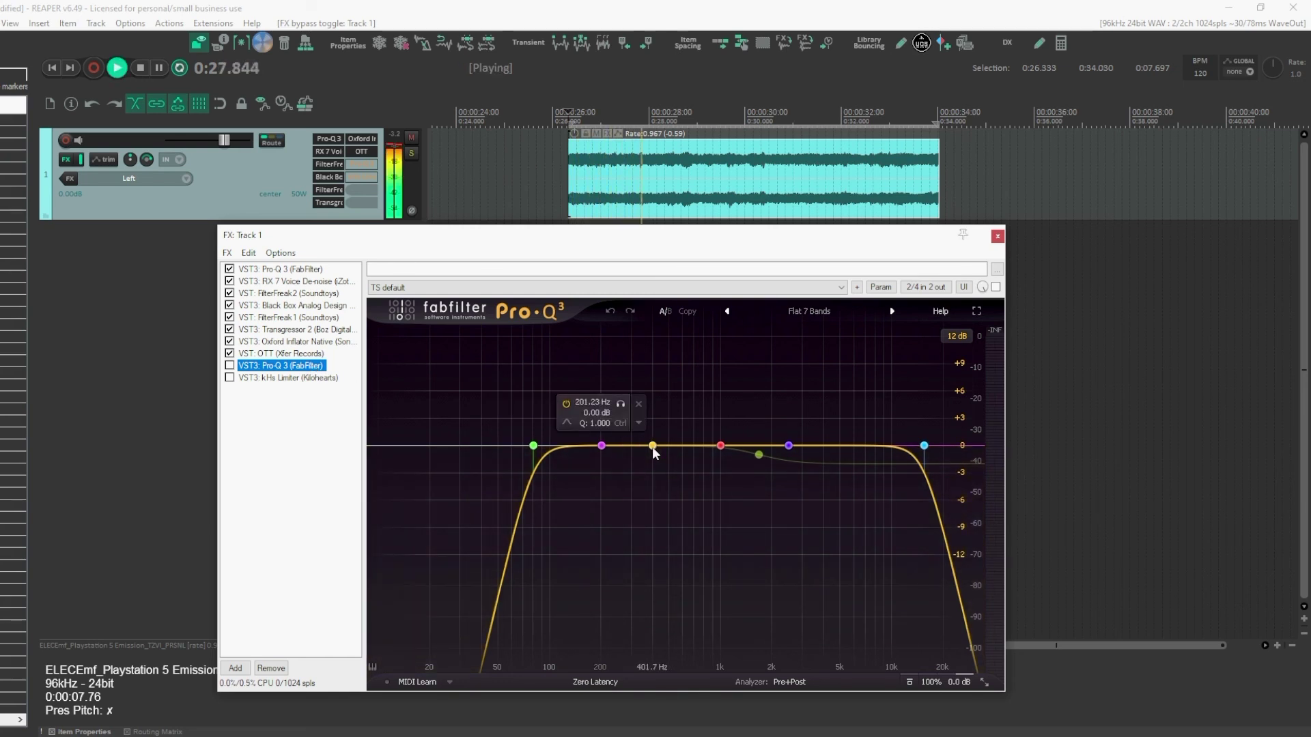
{"action": "left_click", "coordinate": [229, 366]}
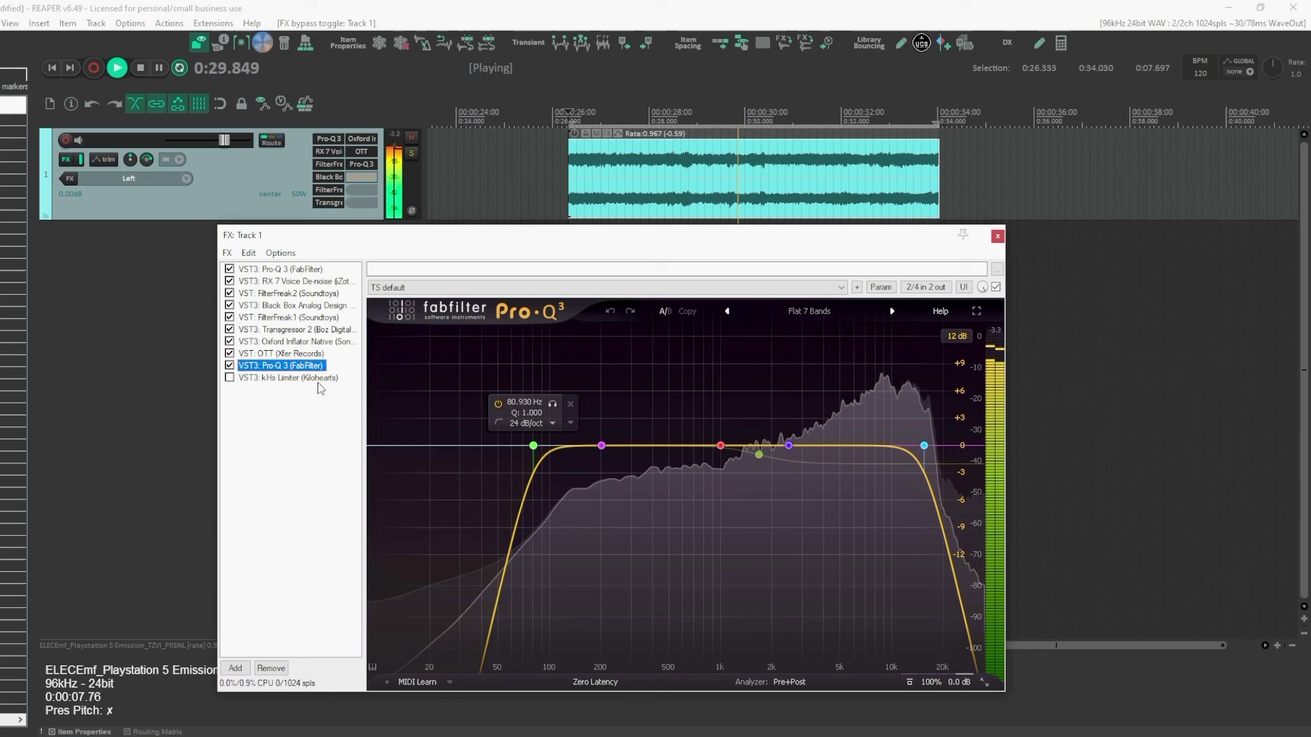
{"action": "left_click", "coordinate": [287, 377]}
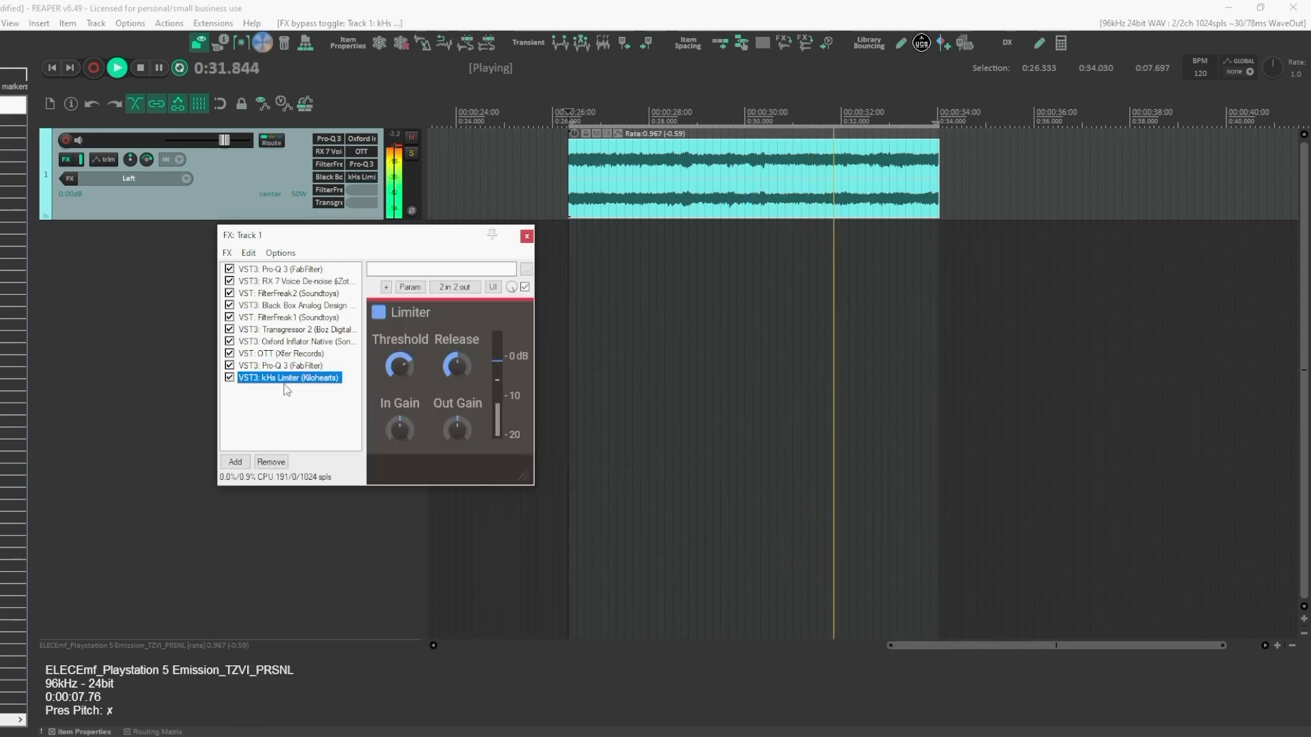
{"action": "key", "text": "ctrl+a"}
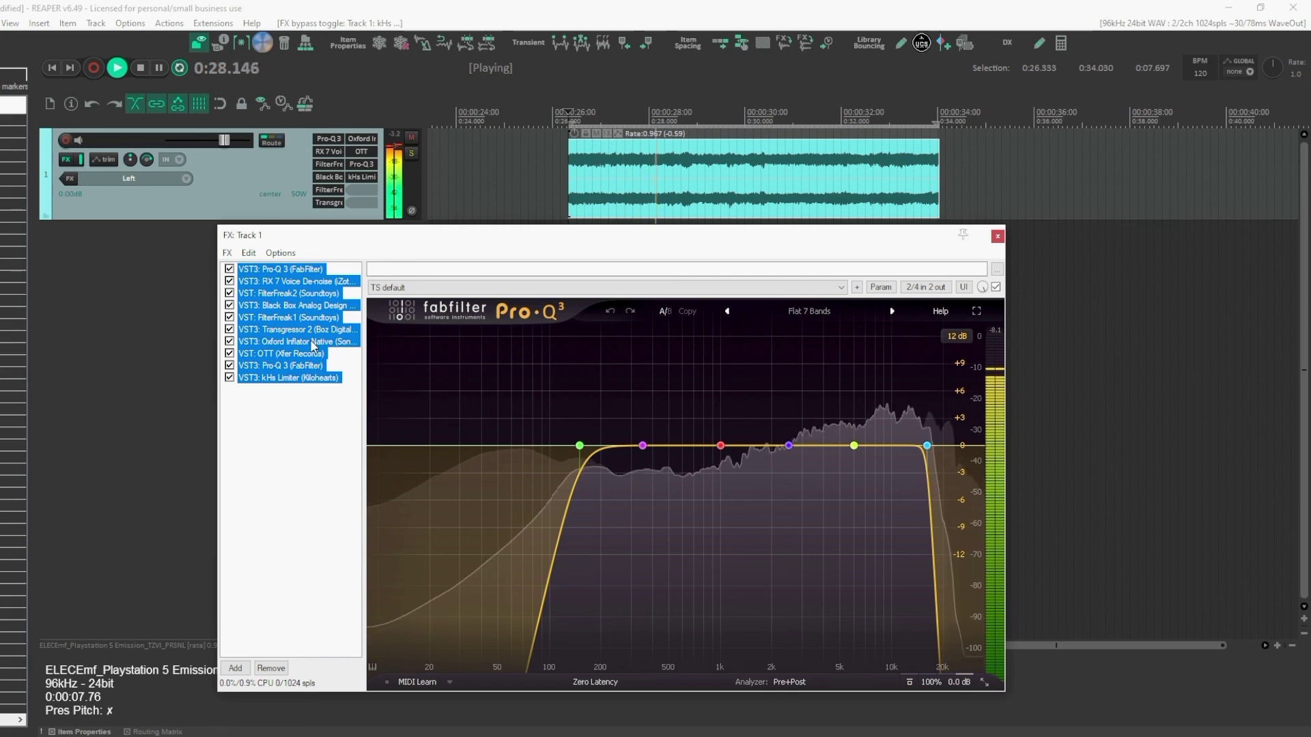
{"action": "key", "text": "ctrl+b"}
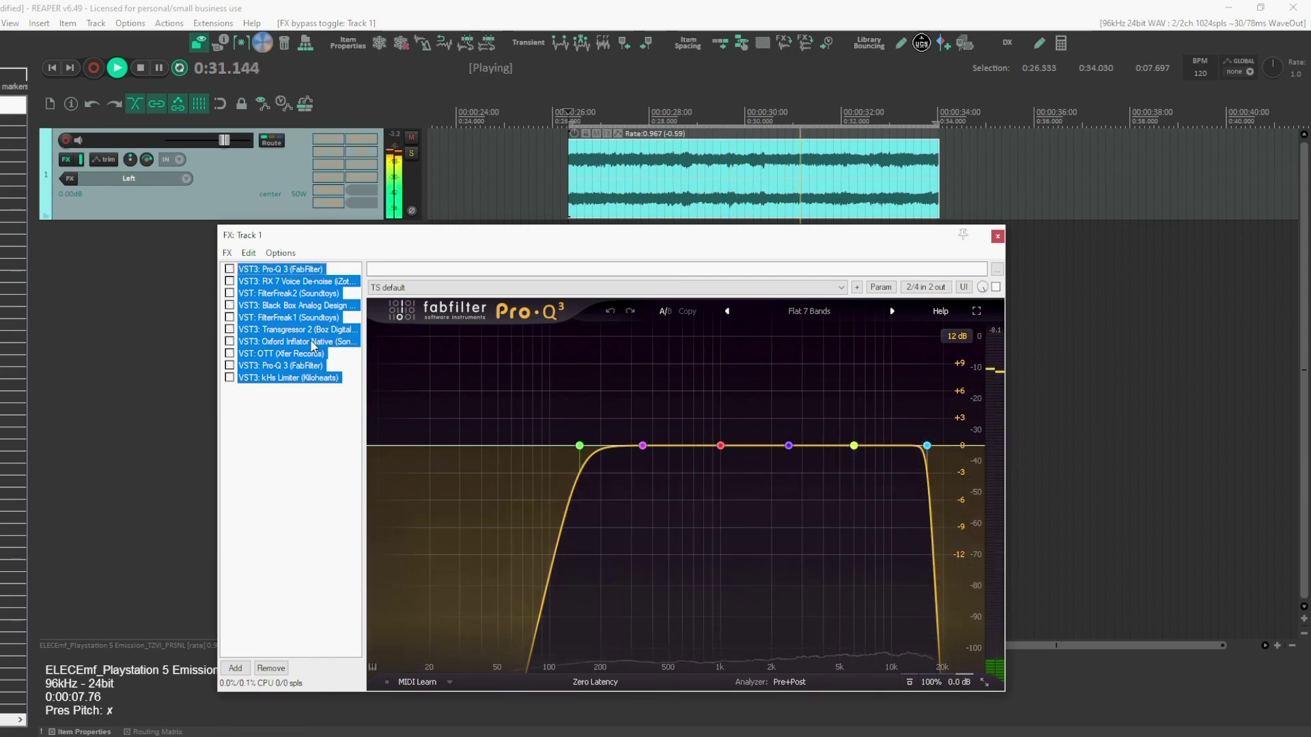
{"action": "key", "text": "ctrl+b"}
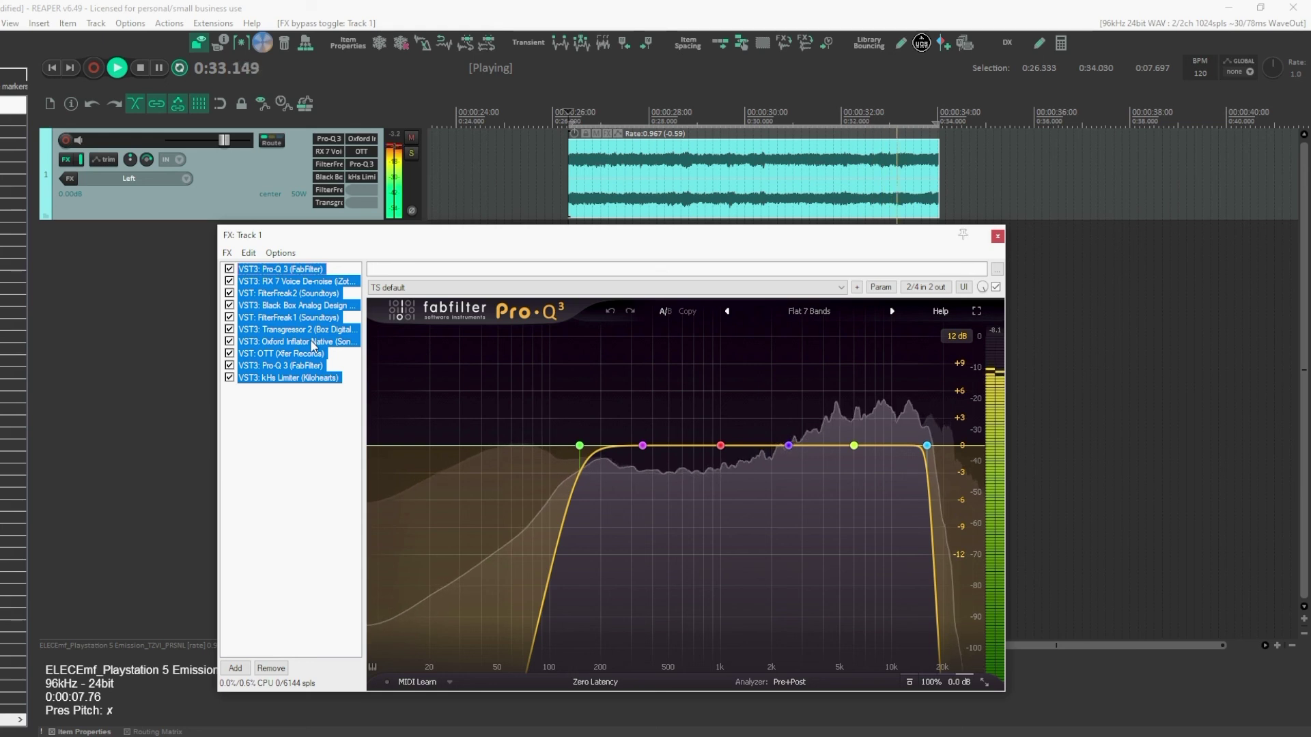
{"action": "key", "text": "space"}
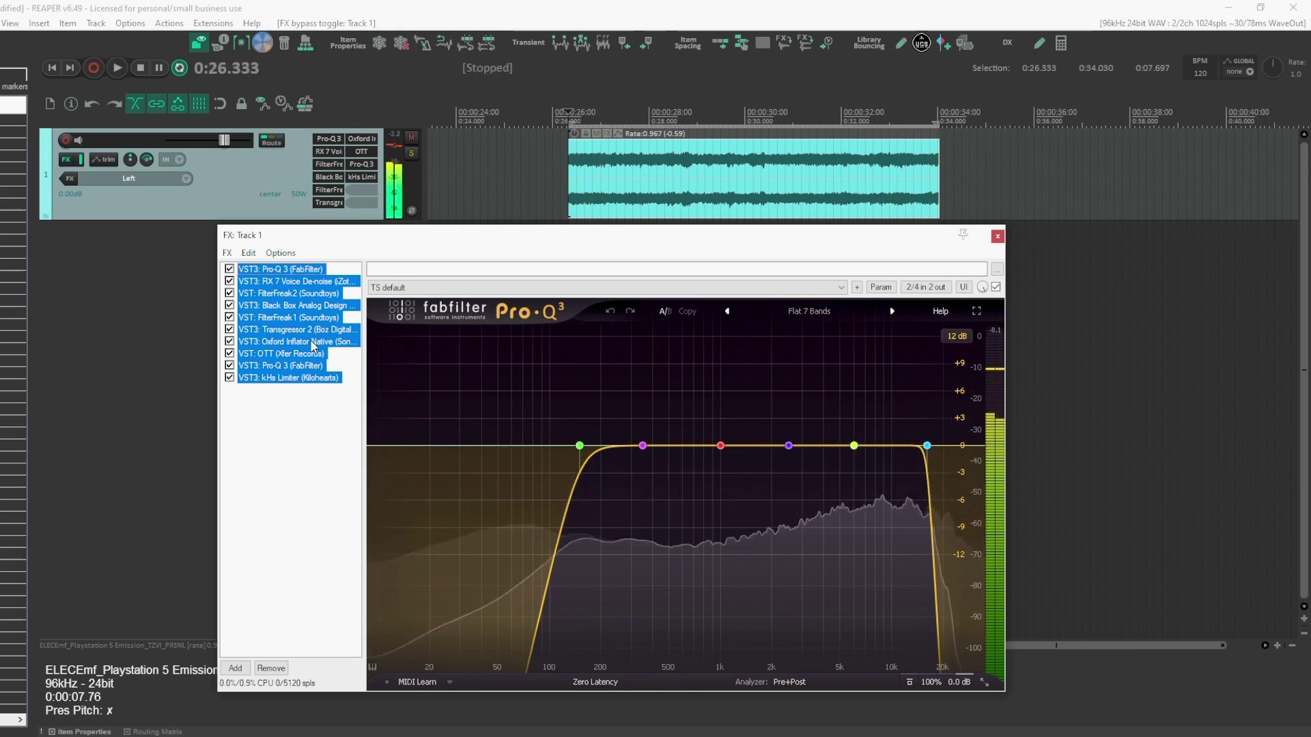